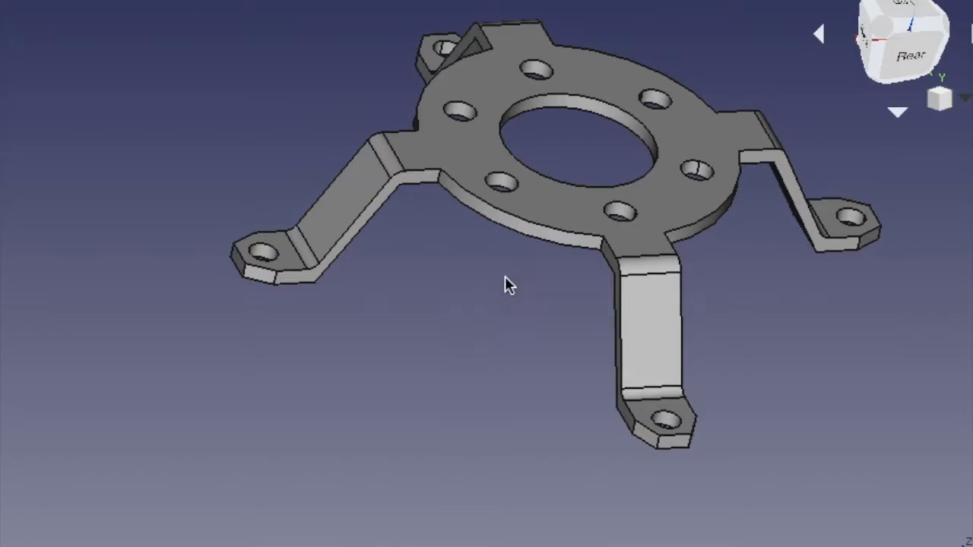
{"action": "middle_click_drag", "start_coordinate": [504, 278], "coordinate": [362, 272]}
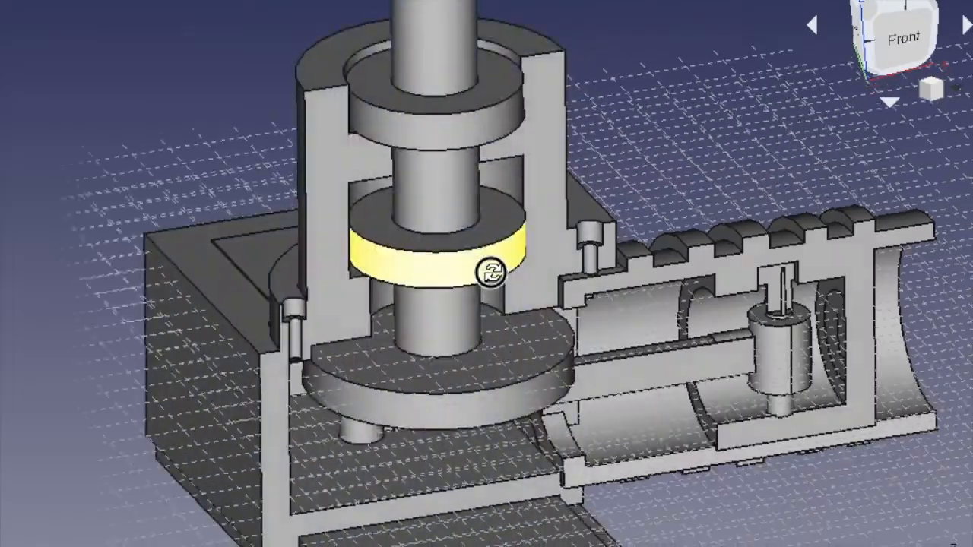
{"action": "middle_click_drag", "start_coordinate": [491, 269], "coordinate": [608, 238]}
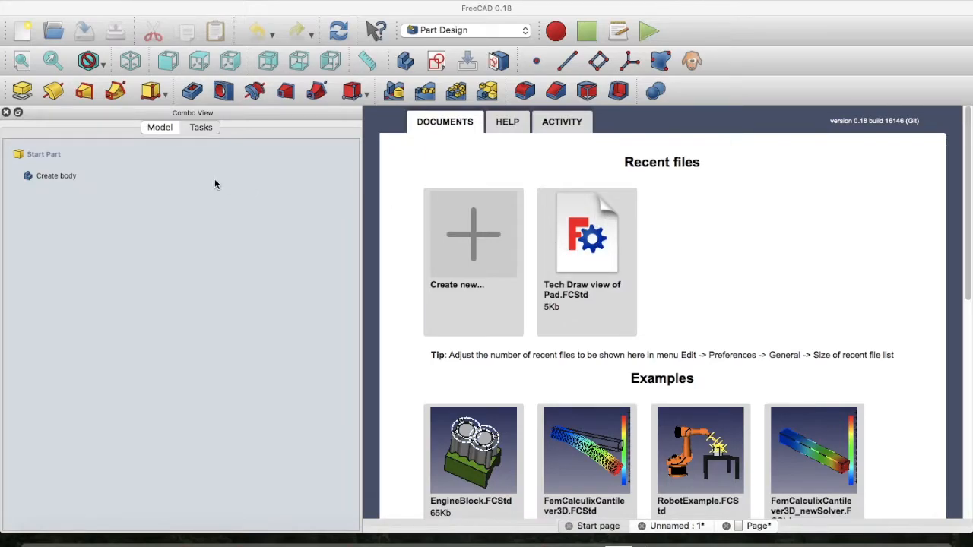
Show the model tree, select the Sketch under the Pad, and review the available workbenches, keeping Part Design active
{"action": "left_click", "coordinate": [161, 128]}
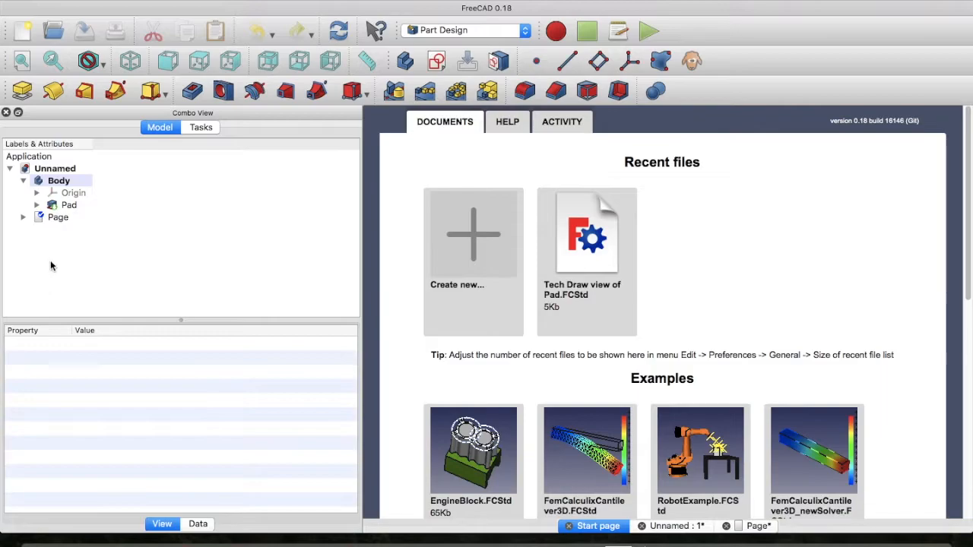
{"action": "left_click", "coordinate": [35, 206]}
{"action": "left_click", "coordinate": [76, 217]}
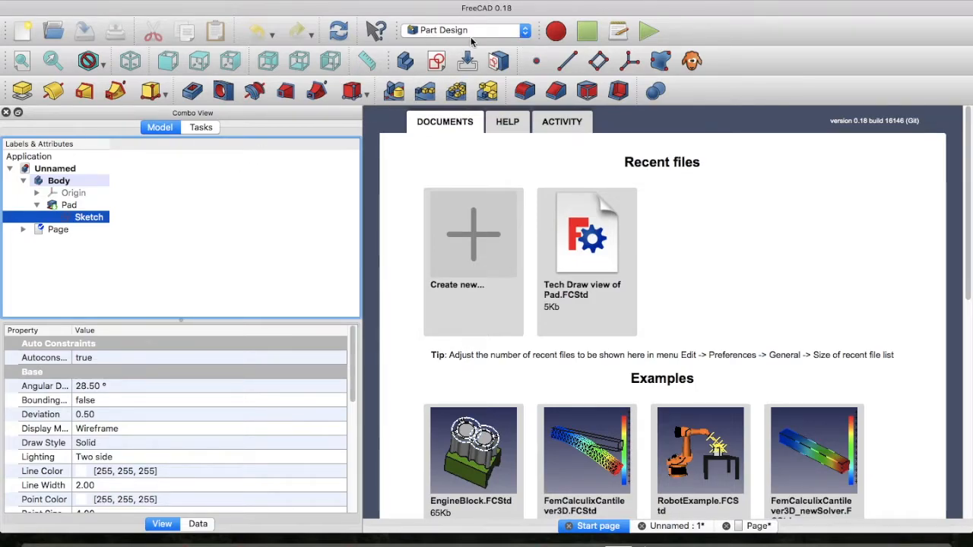
{"action": "left_click", "coordinate": [523, 31]}
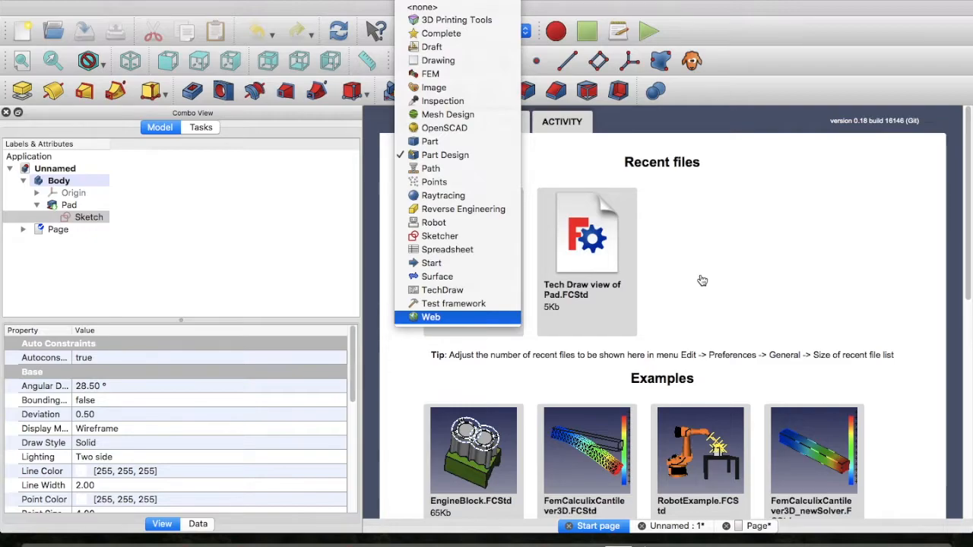
{"action": "left_click", "coordinate": [467, 157]}
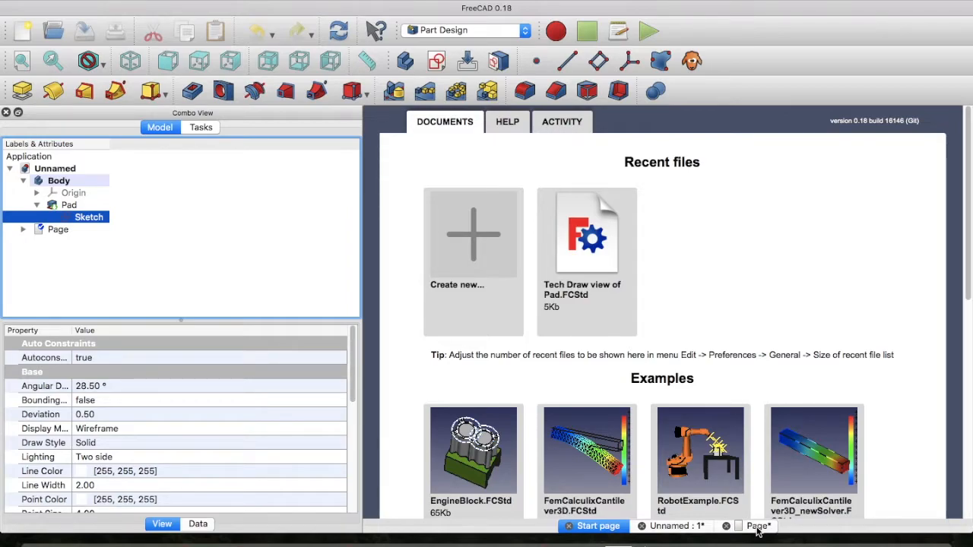
Review the open document's 3D view, its drawing page and the start page, keeping the Part Design workbench
{"action": "left_click", "coordinate": [670, 526]}
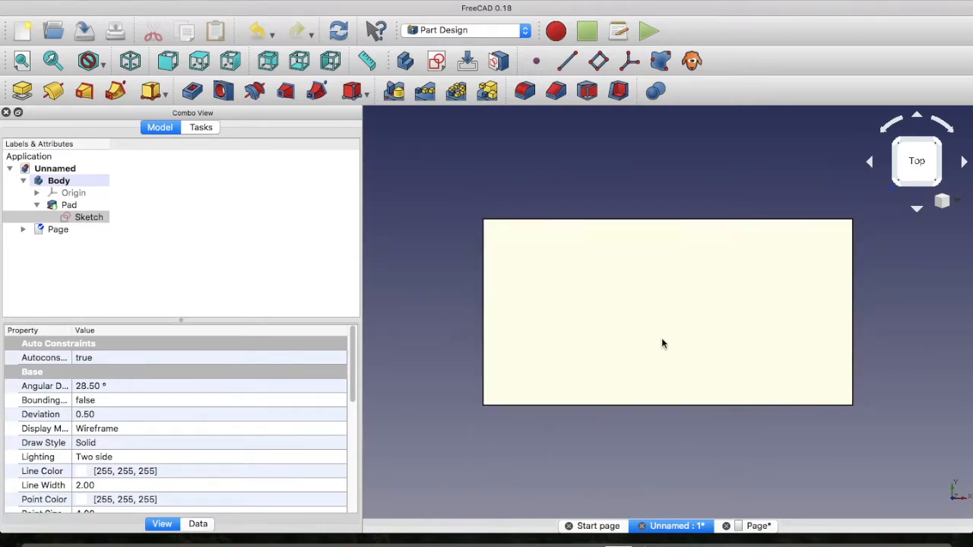
{"action": "left_click", "coordinate": [756, 526]}
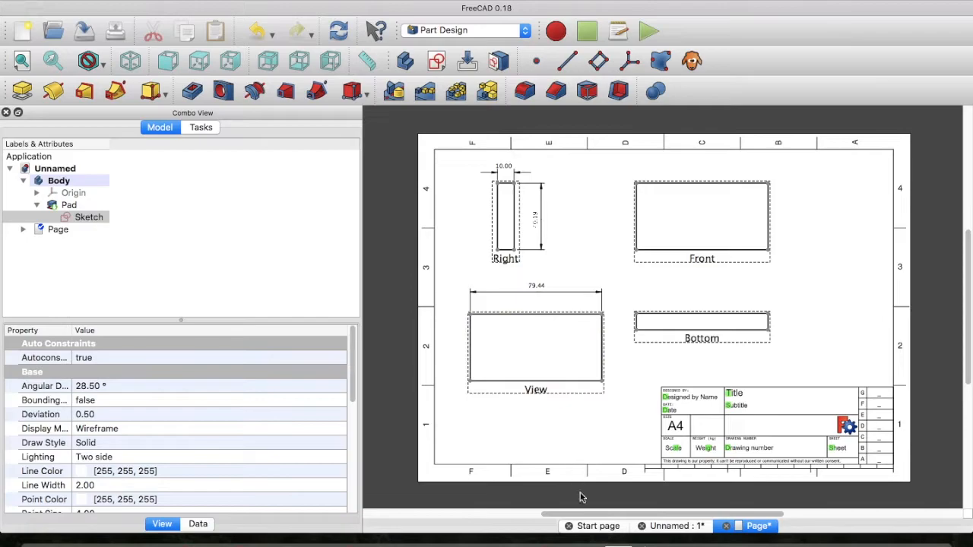
{"action": "left_click", "coordinate": [592, 526]}
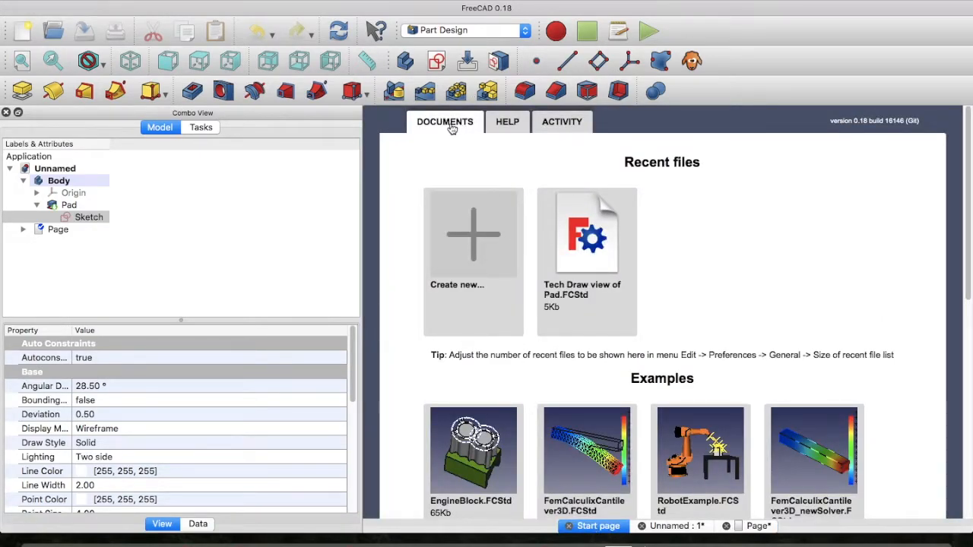
{"action": "left_click", "coordinate": [524, 30]}
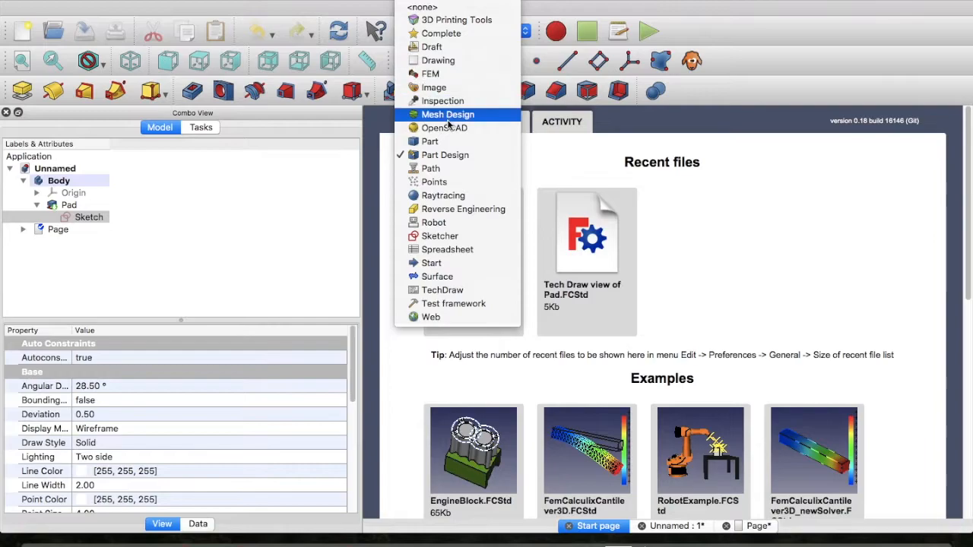
{"action": "left_click", "coordinate": [447, 157]}
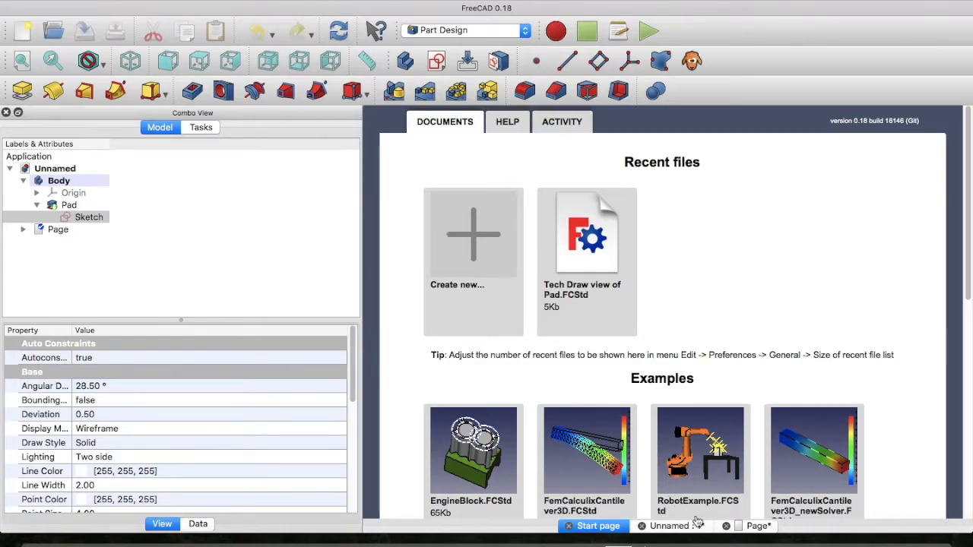
Examine the padded block in the Unnamed document from an angle and restore its Top view
{"action": "left_click", "coordinate": [669, 526]}
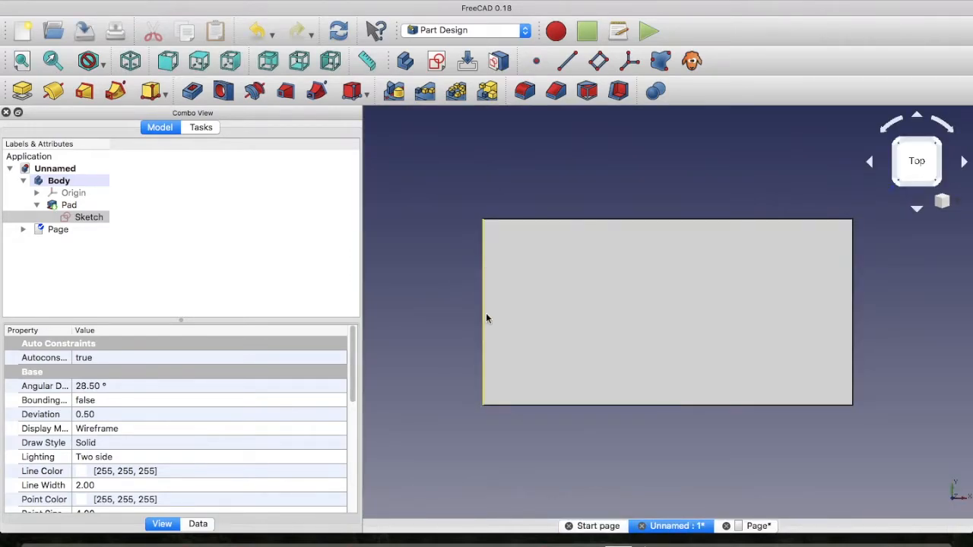
{"action": "middle_click_drag", "start_coordinate": [590, 374], "coordinate": [557, 376]}
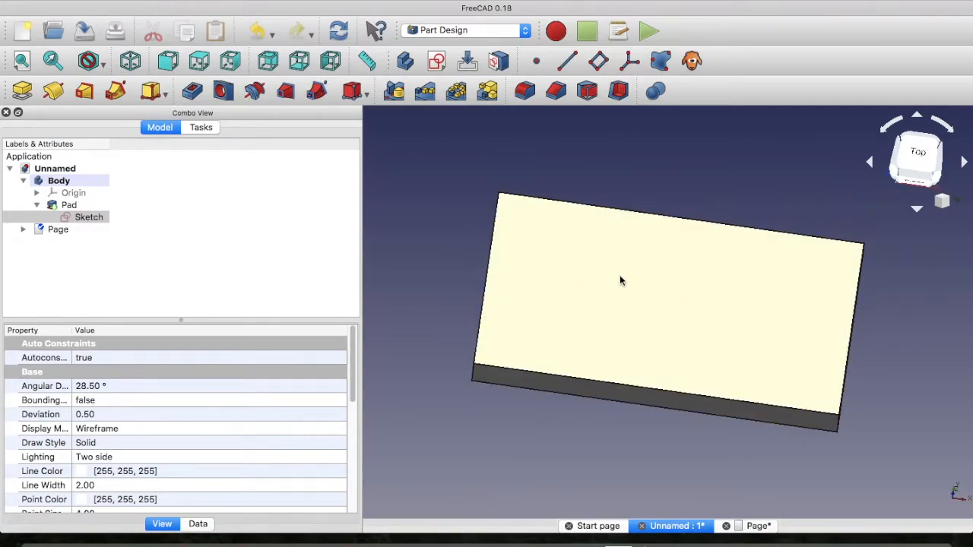
{"action": "middle_click_drag", "start_coordinate": [436, 203], "coordinate": [443, 222]}
{"action": "left_click", "coordinate": [919, 163]}
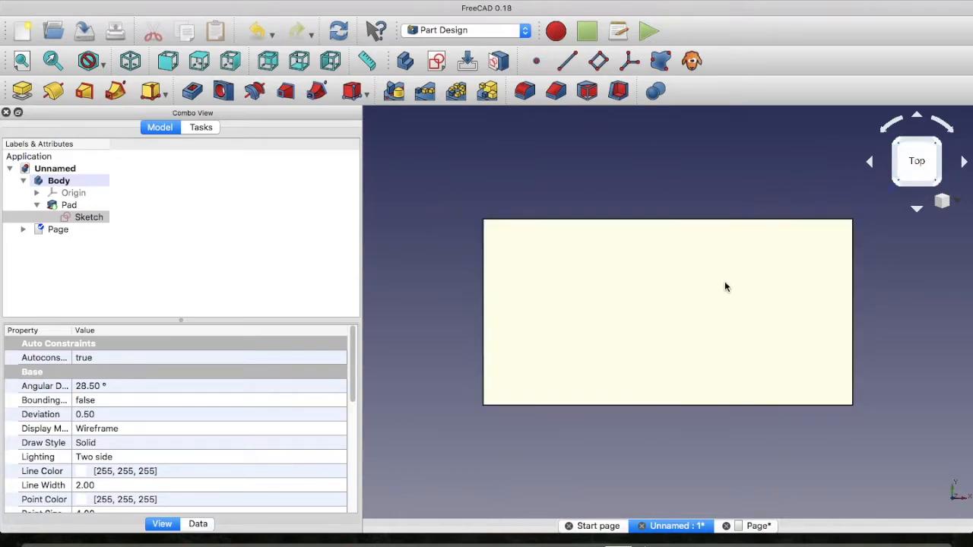
Create a new document, start a sketch on its XY plane, and bring the Unnamed1 sketch view to the front
{"action": "left_click", "coordinate": [589, 526]}
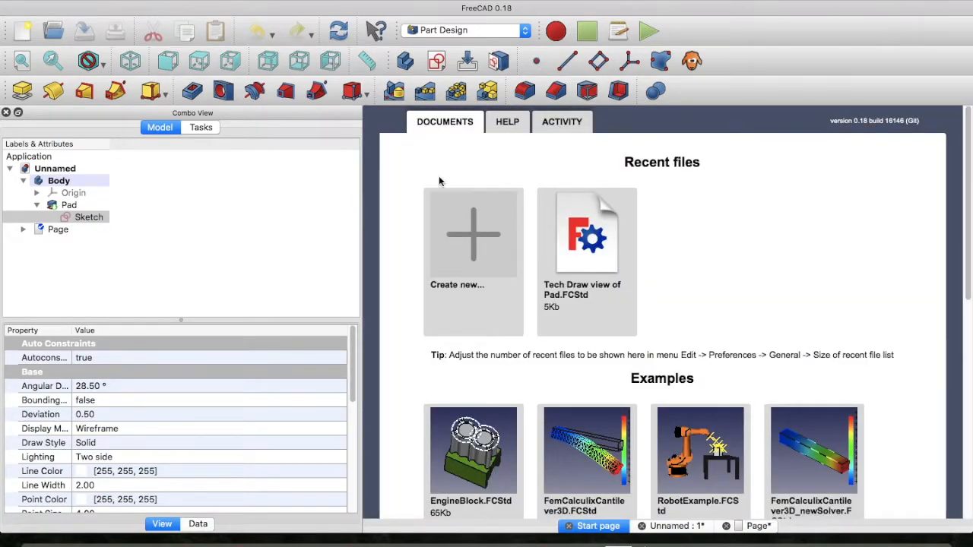
{"action": "left_click", "coordinate": [472, 240]}
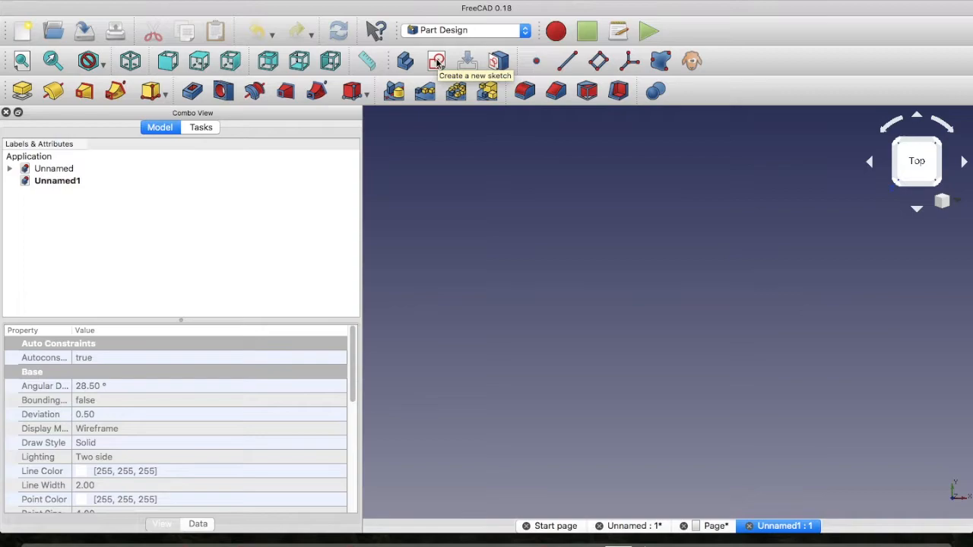
{"action": "left_click", "coordinate": [437, 63]}
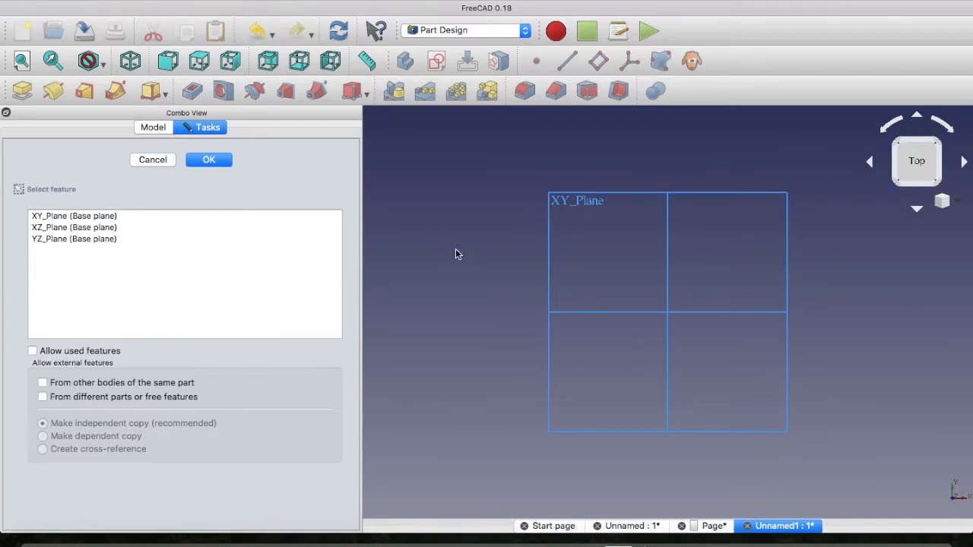
{"action": "middle_click_drag", "start_coordinate": [456, 255], "coordinate": [492, 276]}
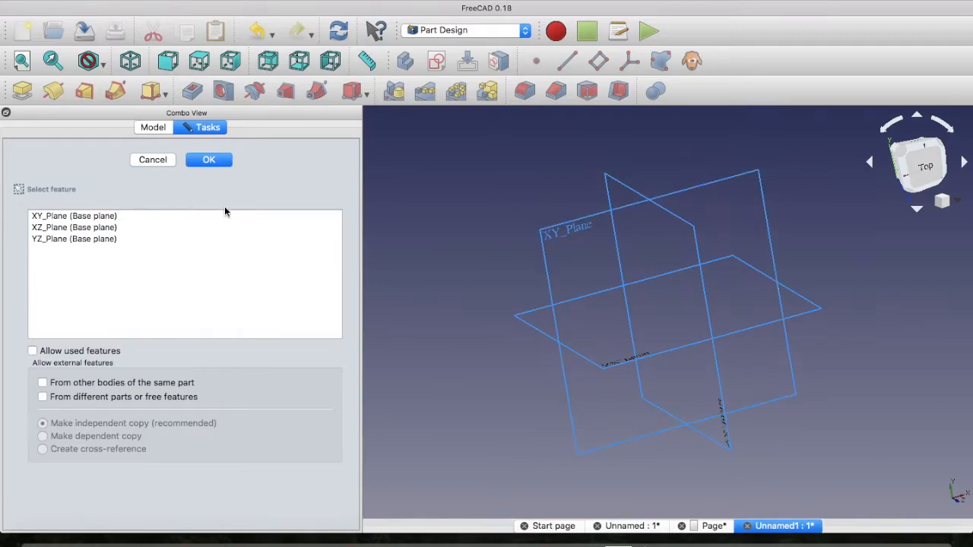
{"action": "left_click", "coordinate": [48, 218]}
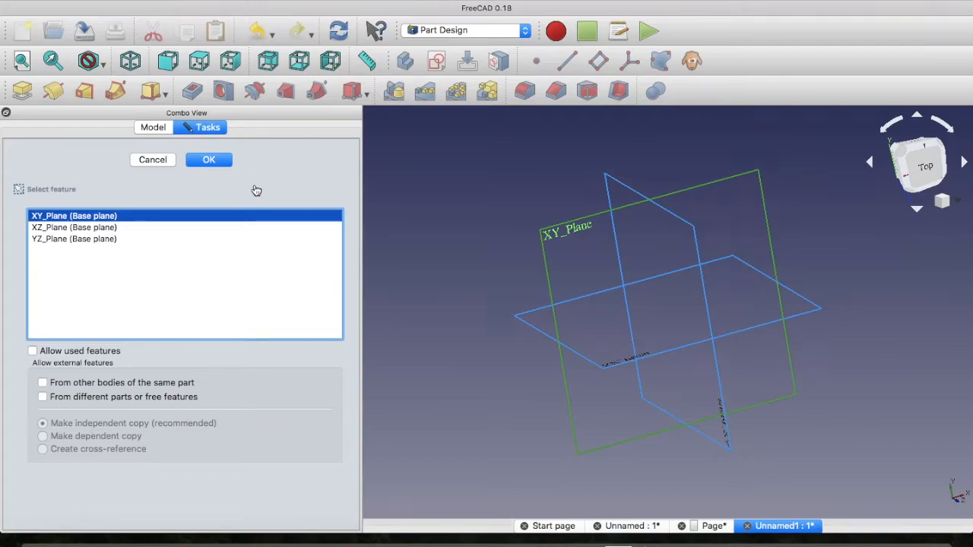
{"action": "left_click", "coordinate": [209, 161]}
{"action": "left_click", "coordinate": [208, 160]}
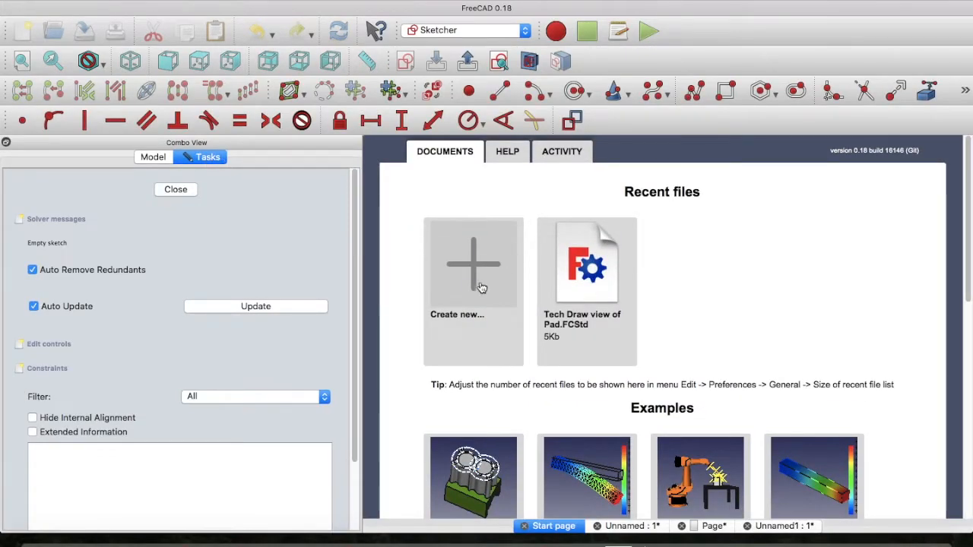
{"action": "left_click", "coordinate": [633, 526]}
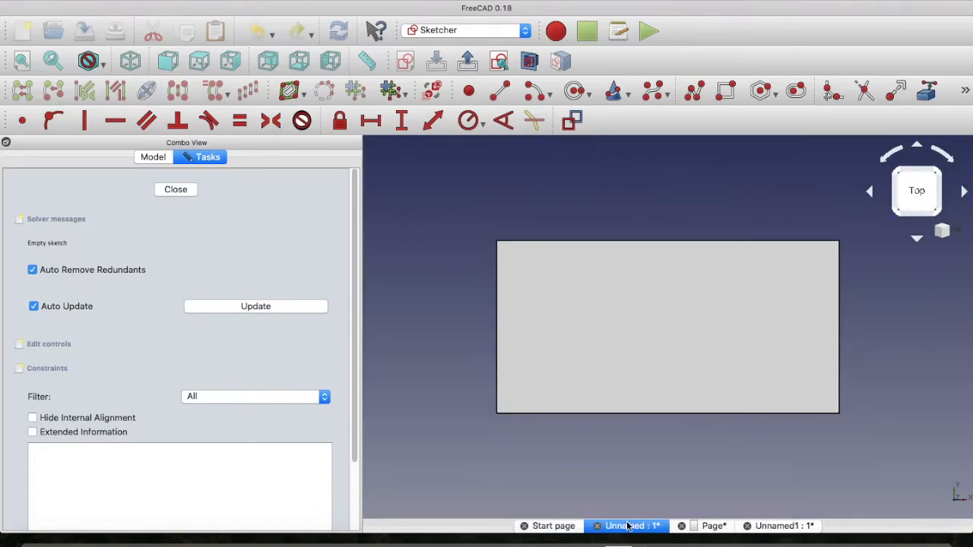
{"action": "left_click", "coordinate": [784, 526]}
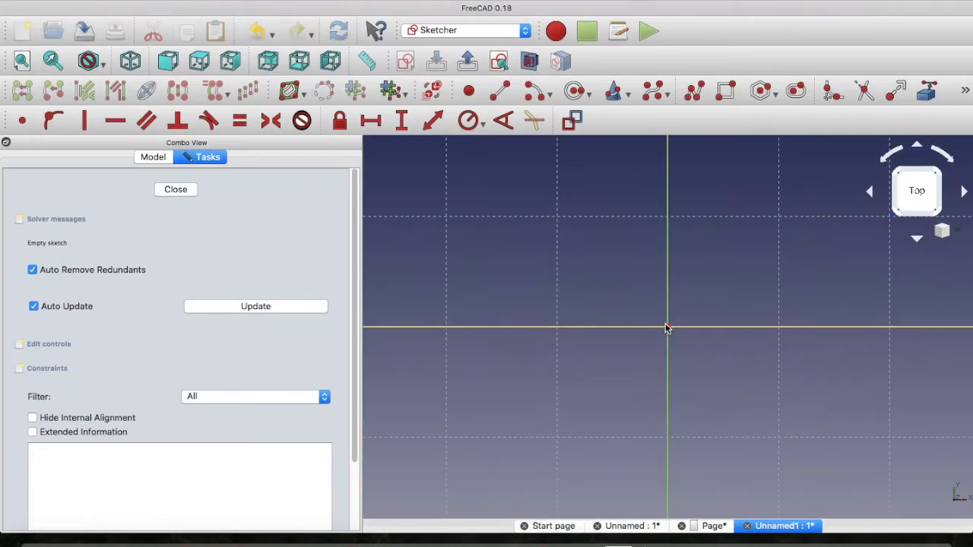
Draw a closed rectangle with the polyline tool, starting at the origin, with one side on the horizontal axis and one on the vertical axis
{"action": "scroll", "coordinate": [570, 297], "scroll_direction": "up", "scroll_amount": 2}
{"action": "scroll", "coordinate": [570, 297], "scroll_direction": "down", "scroll_amount": 4}
{"action": "scroll", "coordinate": [568, 297], "scroll_direction": "down", "scroll_amount": 1}
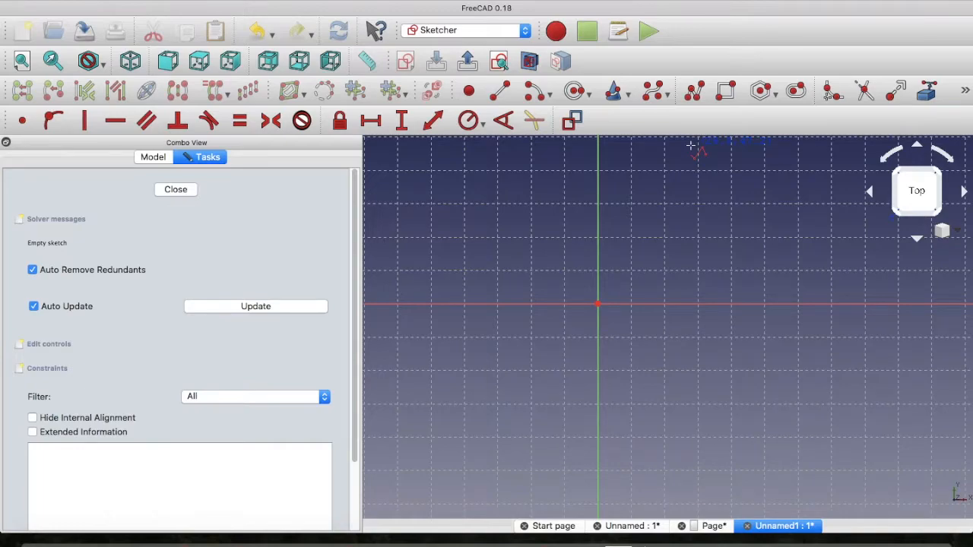
{"action": "left_click", "coordinate": [597, 303]}
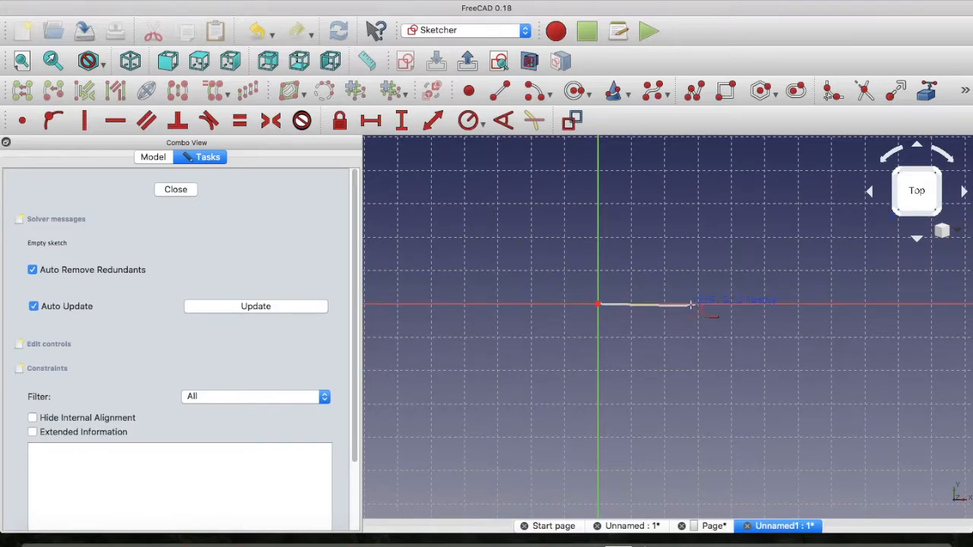
{"action": "left_click", "coordinate": [844, 303]}
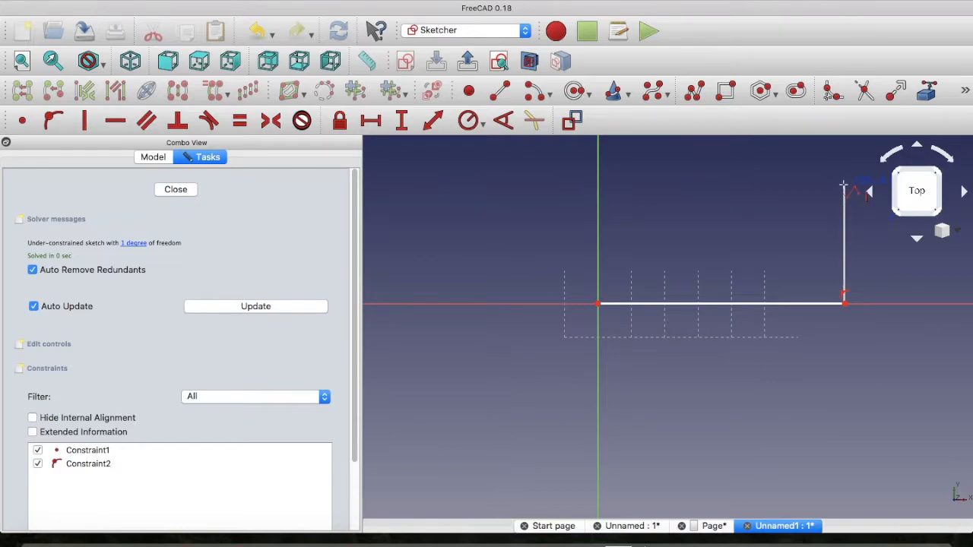
{"action": "left_click", "coordinate": [843, 184]}
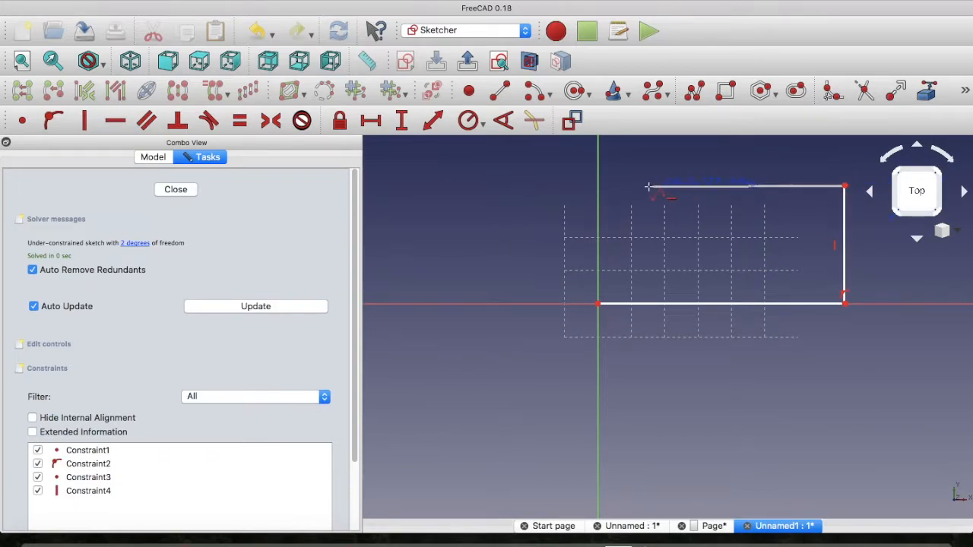
{"action": "left_click", "coordinate": [597, 184]}
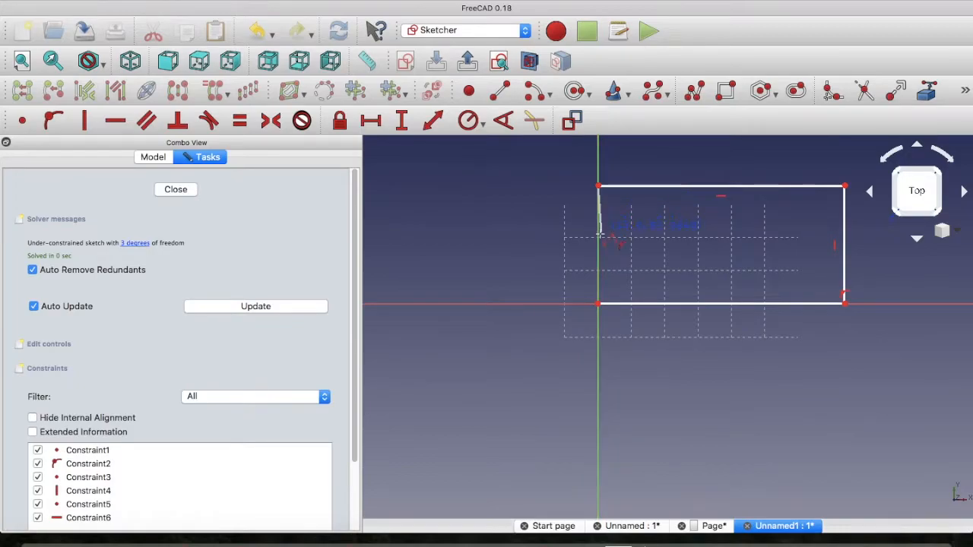
{"action": "left_click", "coordinate": [598, 303]}
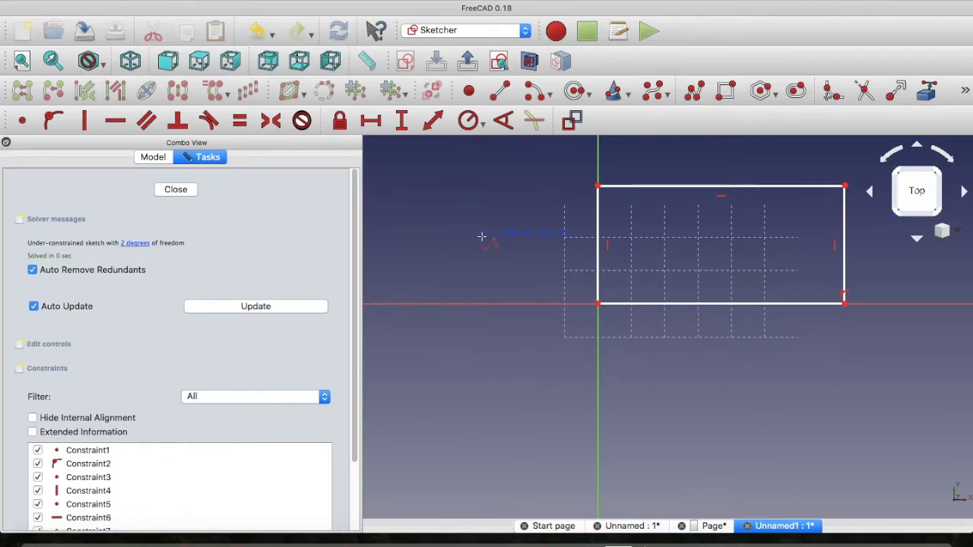
{"action": "key", "text": "Escape"}
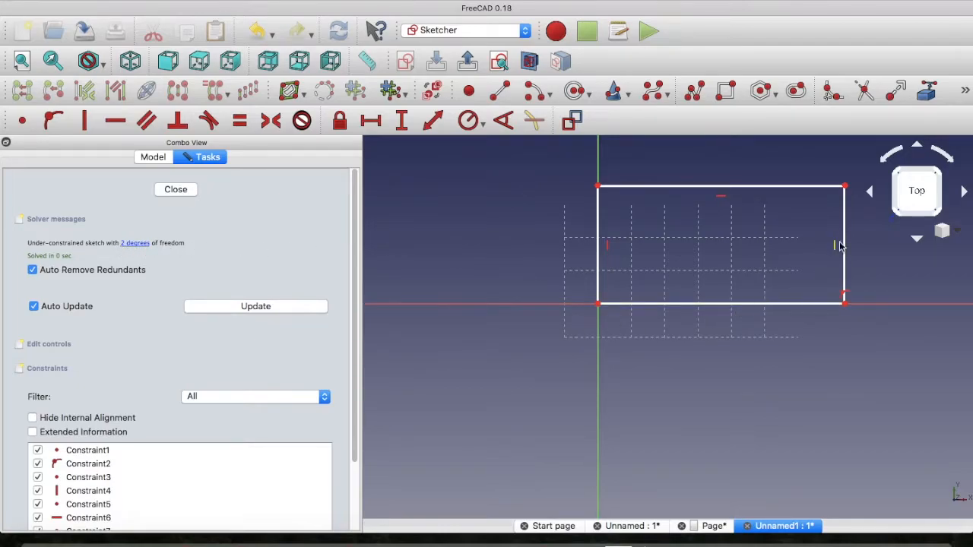
Reshape the rectangle slightly by moving its right edge, and constrain the bottom edge's horizontal length to 100 mm
{"action": "mouse_move", "coordinate": [850, 245]}
{"action": "left_mouse_down"}
{"action": "mouse_move", "coordinate": [886, 245]}
{"action": "mouse_move", "coordinate": [656, 264]}
{"action": "mouse_move", "coordinate": [866, 256]}
{"action": "mouse_move", "coordinate": [851, 259]}
{"action": "left_mouse_up"}
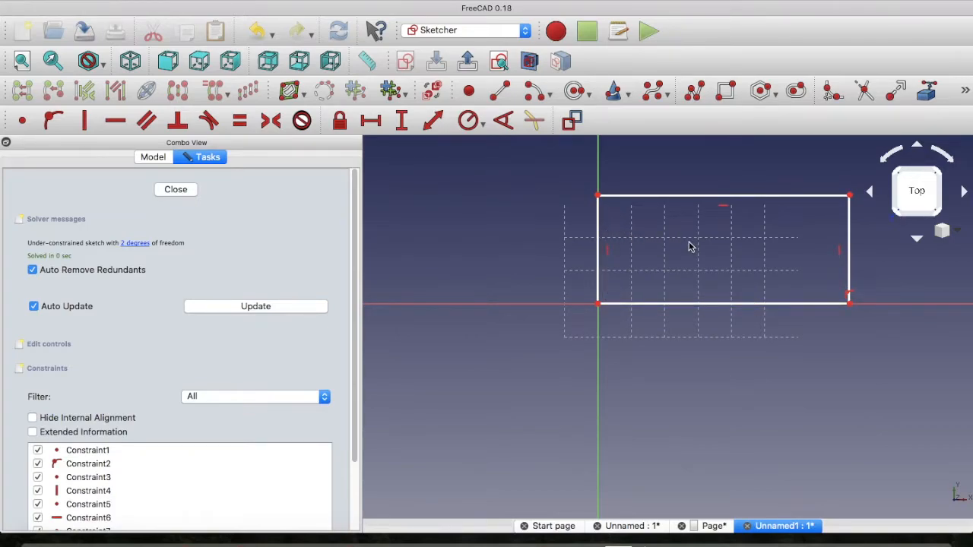
{"action": "left_click", "coordinate": [705, 303]}
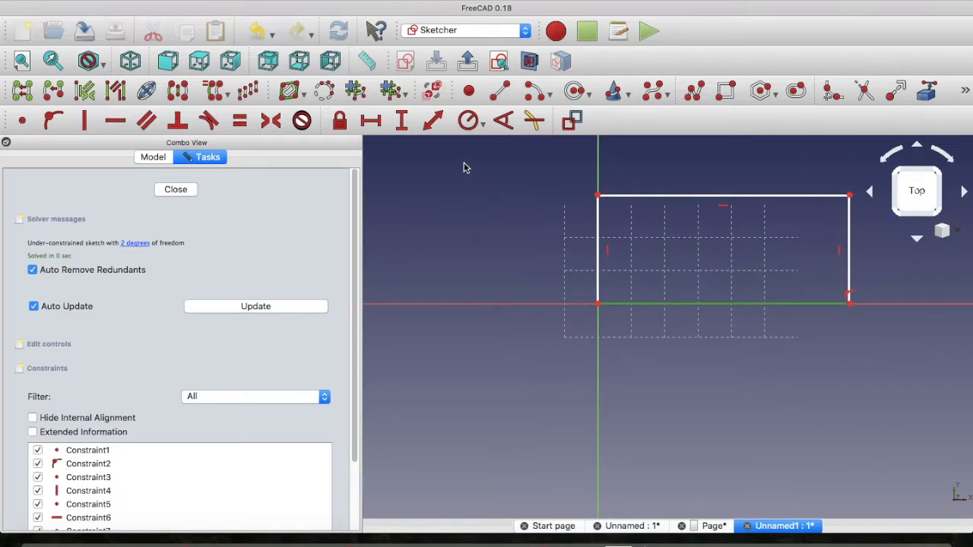
{"action": "left_click", "coordinate": [369, 125]}
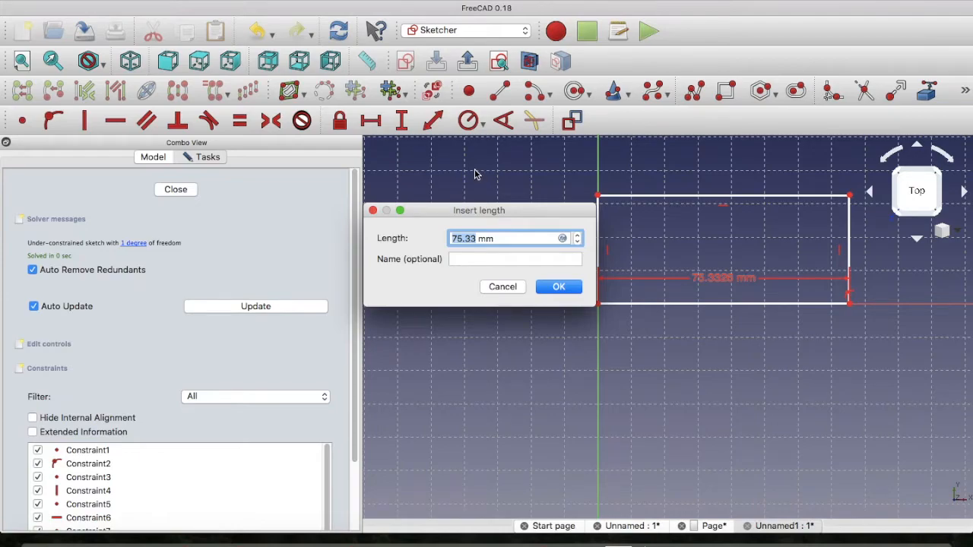
{"action": "type", "text": "100"}
{"action": "left_click", "coordinate": [561, 287]}
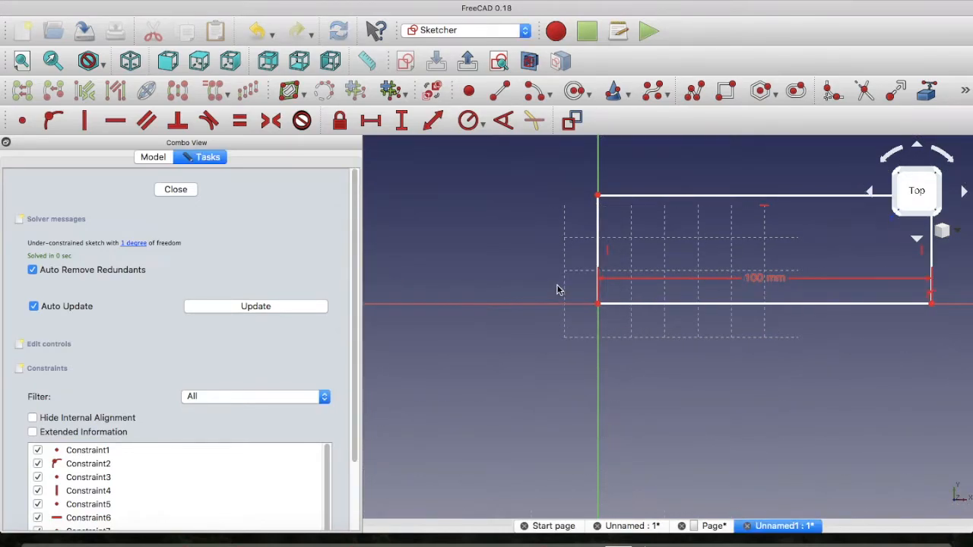
Constrain the rectangle's edge on the vertical axis to a vertical length of 50 mm and close the sketch
{"action": "left_click", "coordinate": [598, 237]}
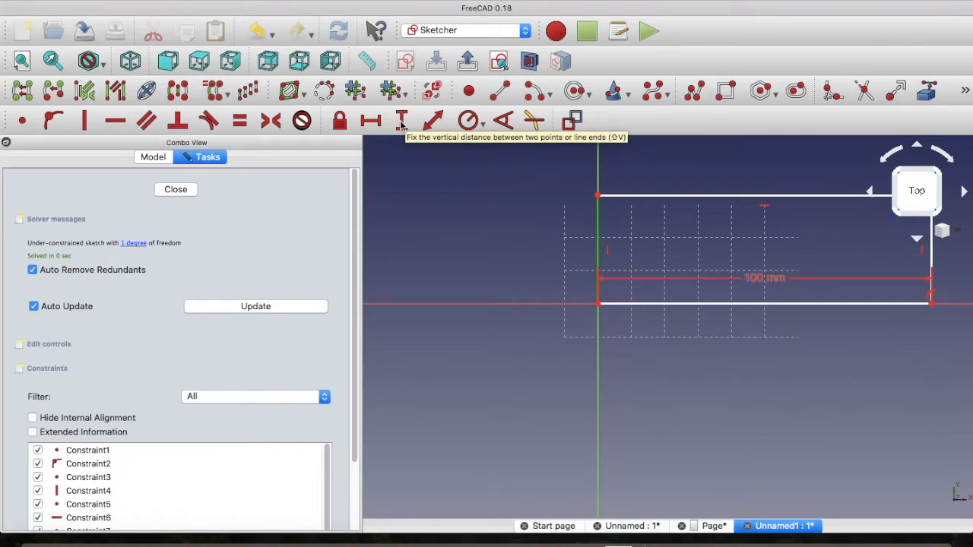
{"action": "left_click", "coordinate": [401, 122]}
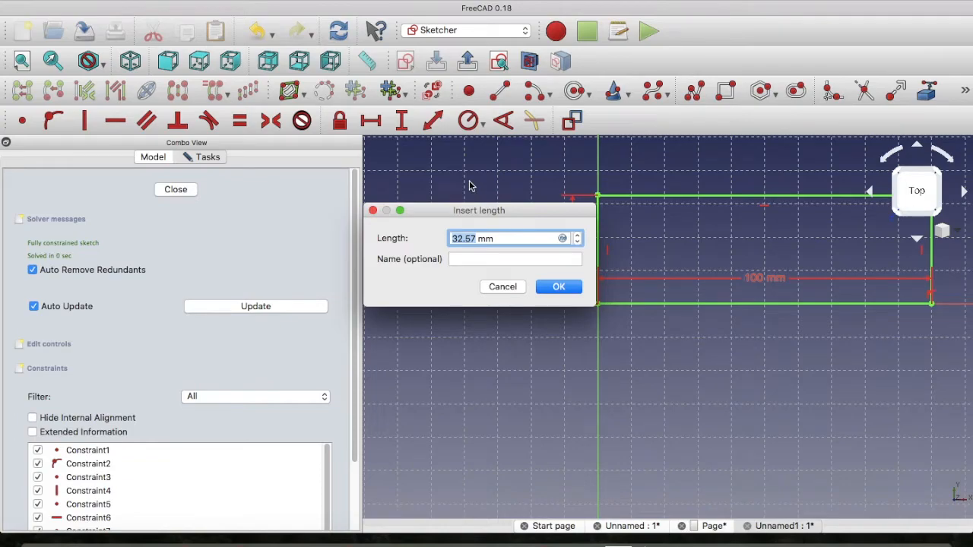
{"action": "type", "text": "50"}
{"action": "left_click", "coordinate": [551, 289]}
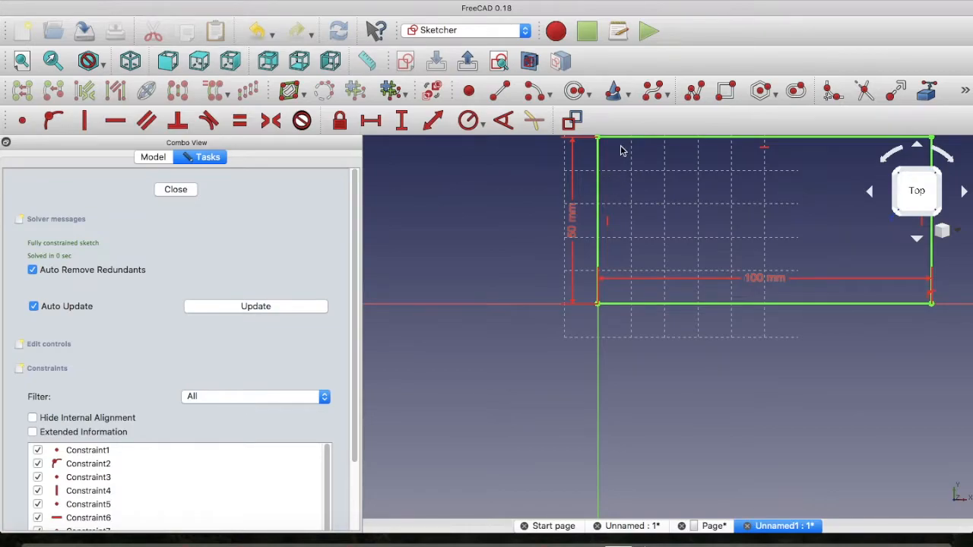
{"action": "left_click", "coordinate": [22, 60]}
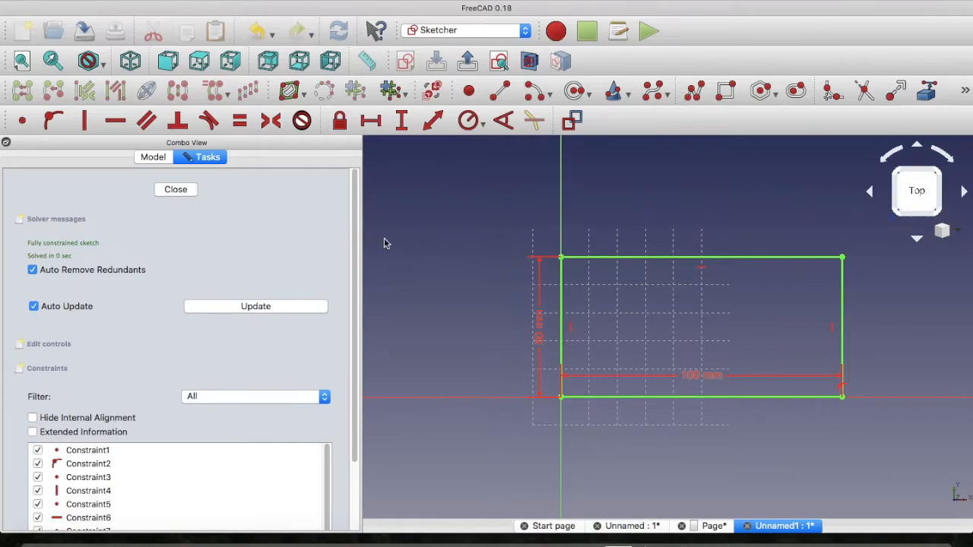
{"action": "left_click", "coordinate": [174, 190]}
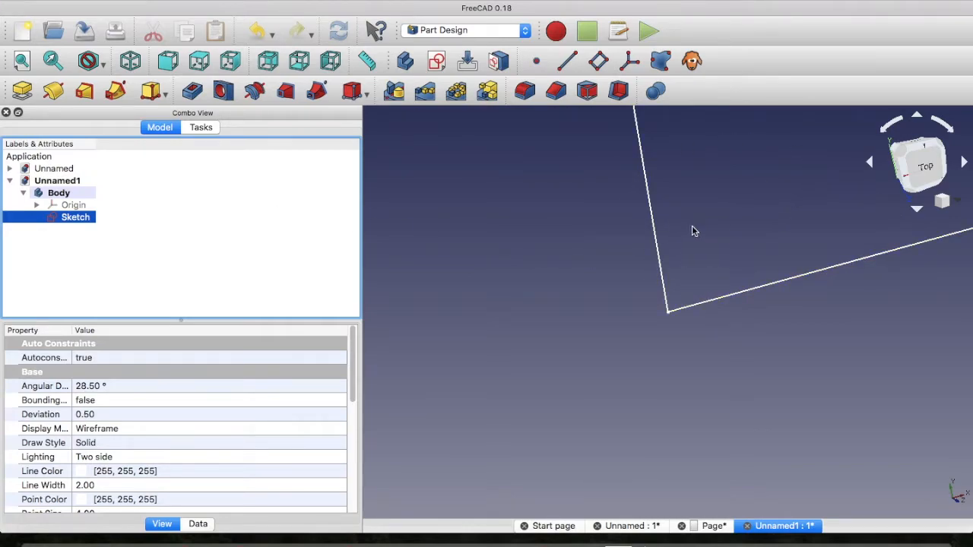
Pad the rectangular sketch with the Dimension type and a length of 15 mm, ending in the Top view
{"action": "left_click", "coordinate": [21, 63]}
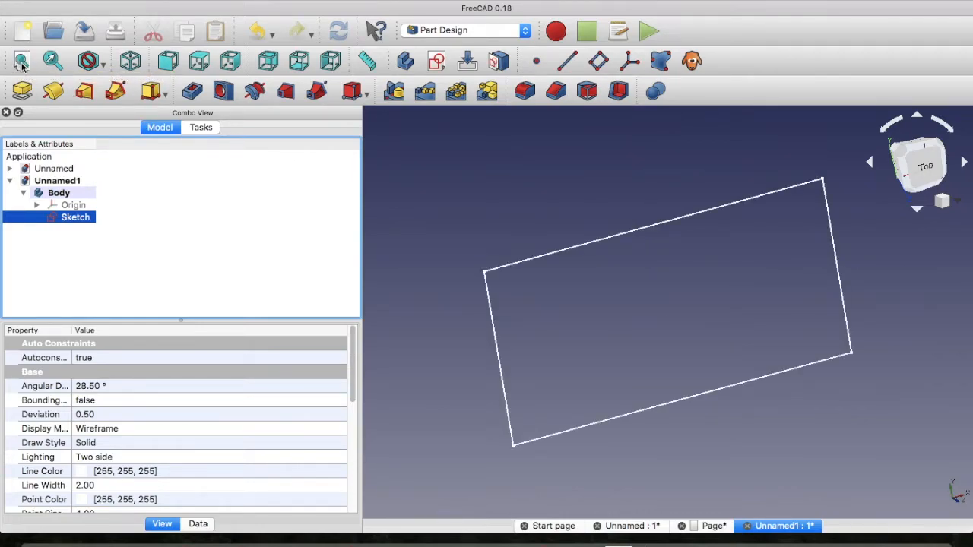
{"action": "left_click", "coordinate": [921, 168]}
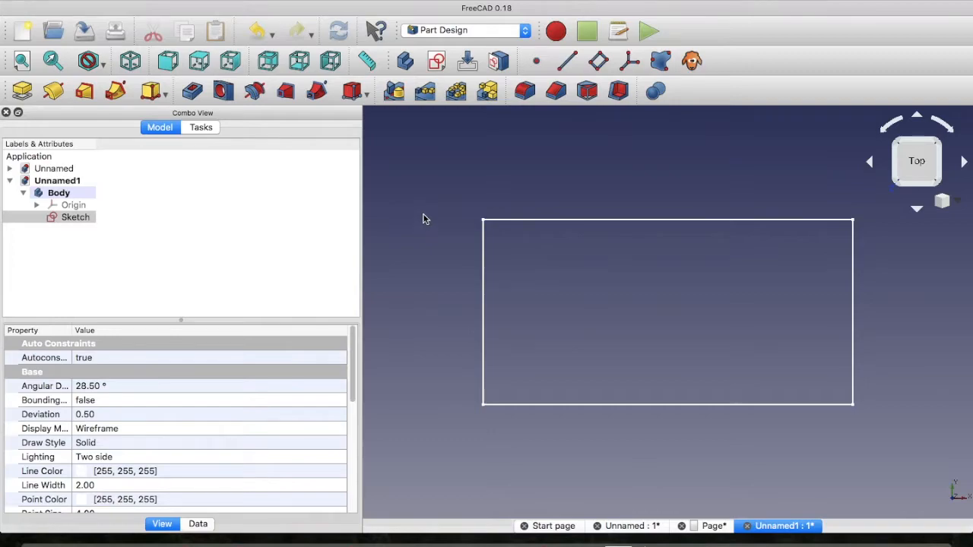
{"action": "left_click", "coordinate": [21, 92]}
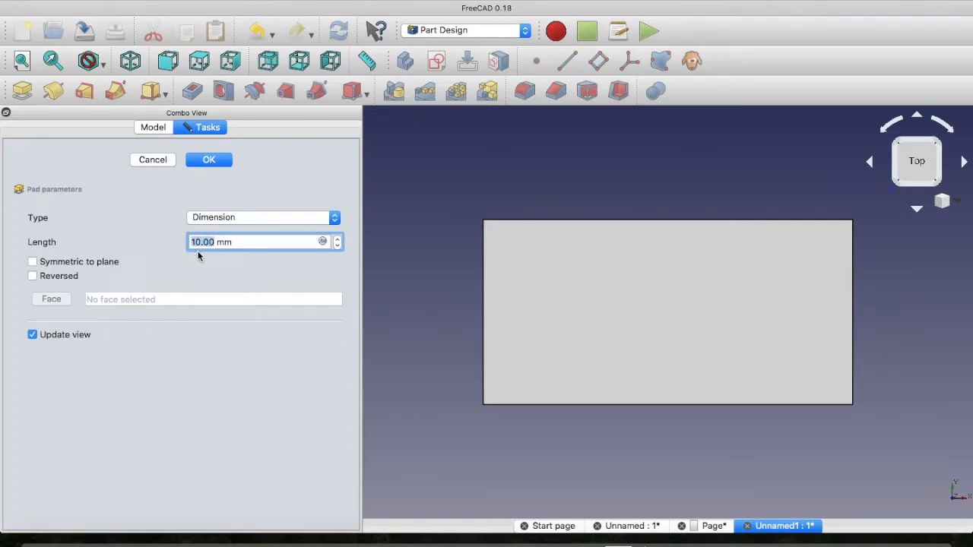
{"action": "type", "text": "5"}
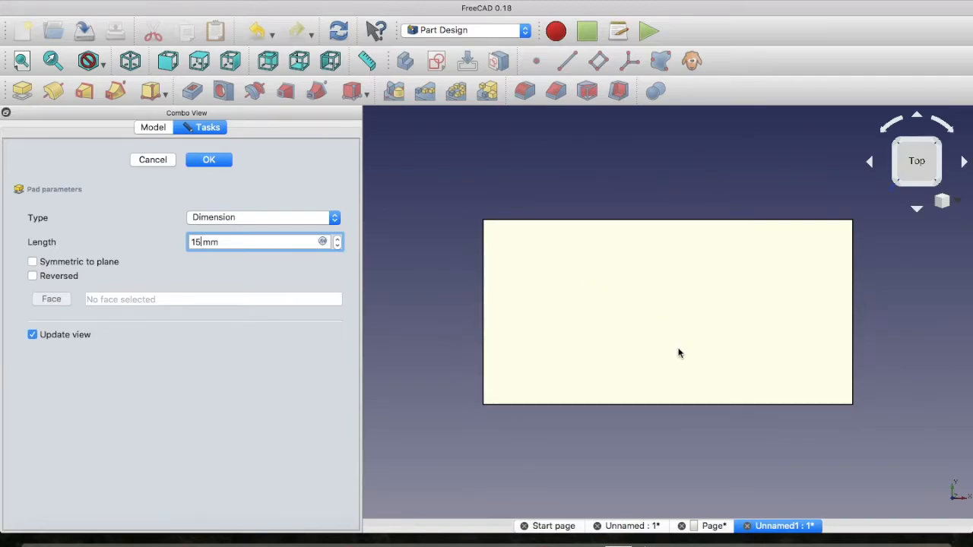
{"action": "middle_click_drag", "start_coordinate": [697, 355], "coordinate": [701, 323]}
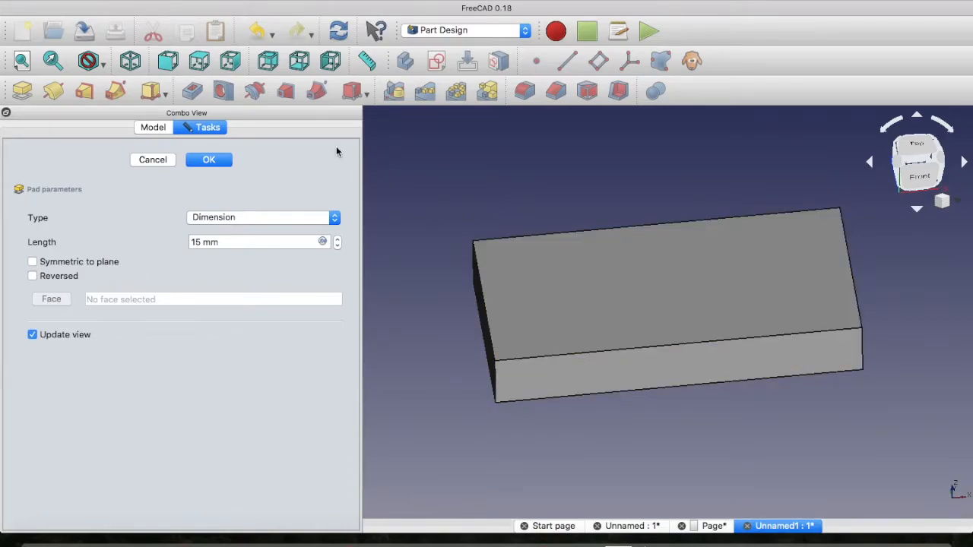
{"action": "left_click", "coordinate": [199, 61]}
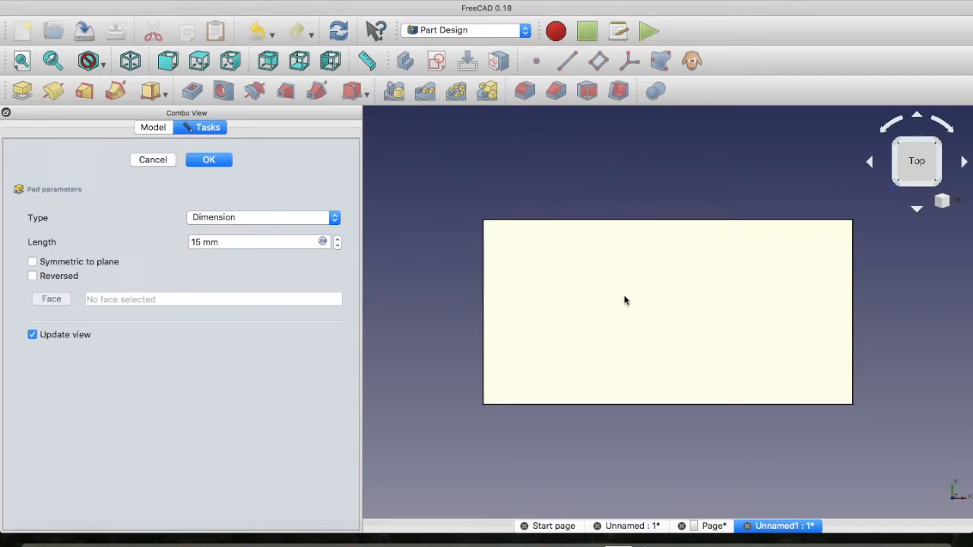
{"action": "left_click", "coordinate": [209, 161]}
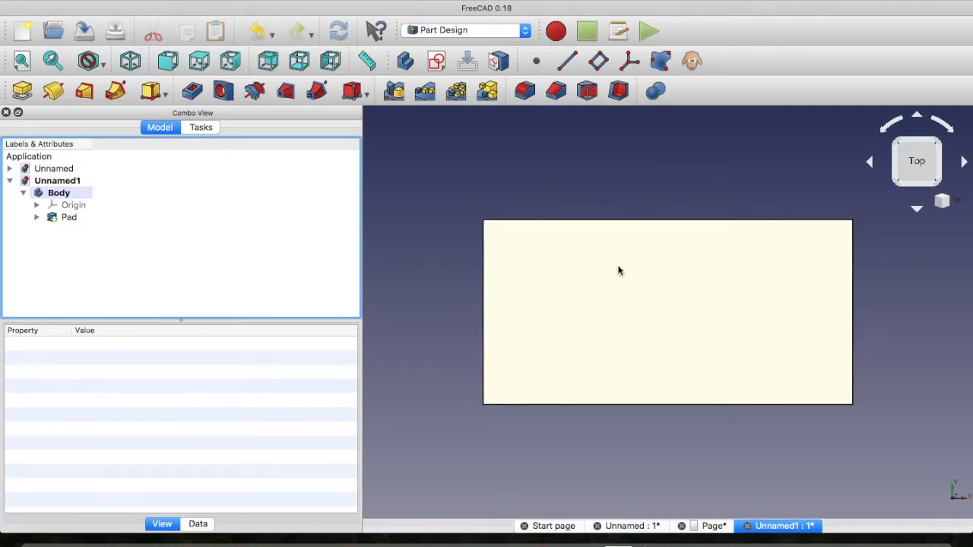
Start a sketch on the block's top face and draw a circle about 20 mm in diameter near the middle of the face
{"action": "left_click", "coordinate": [618, 271]}
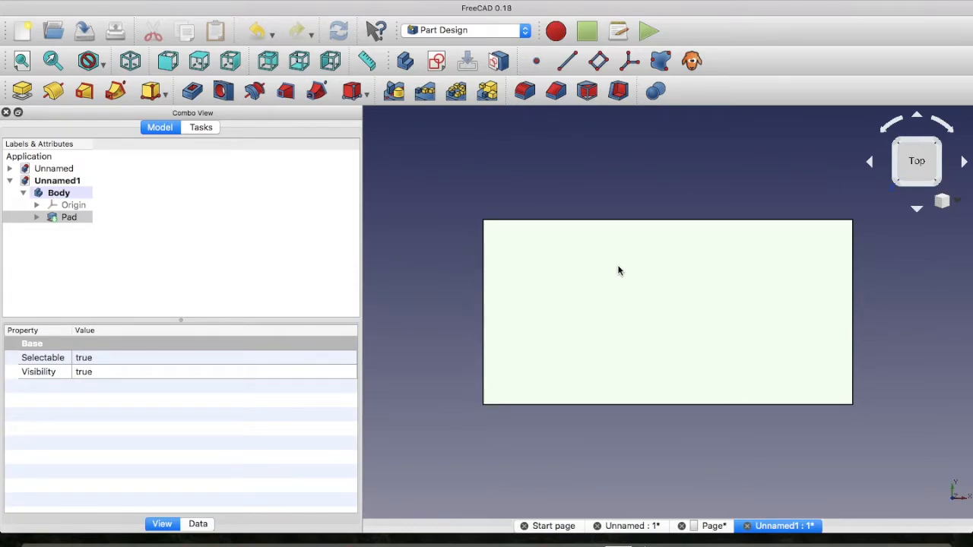
{"action": "left_click", "coordinate": [437, 63]}
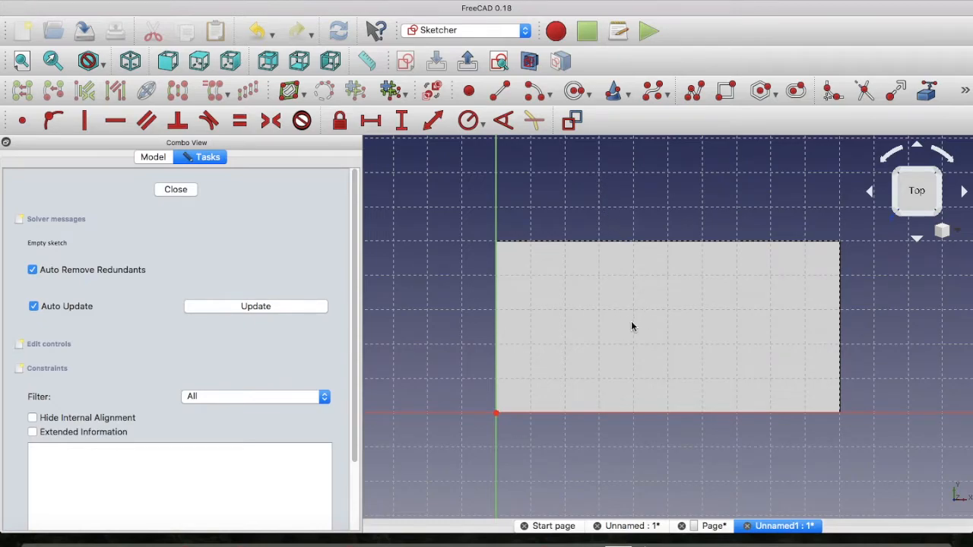
{"action": "left_click", "coordinate": [575, 91]}
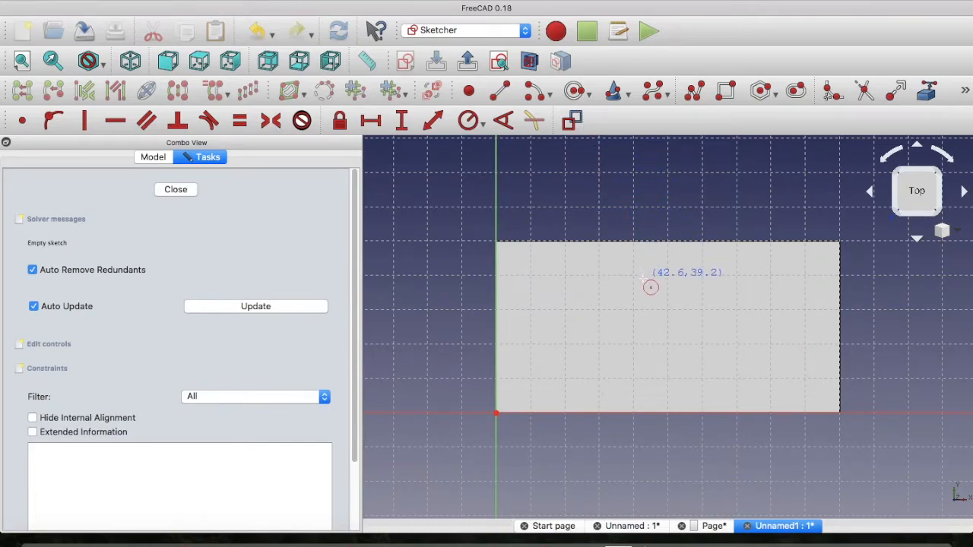
{"action": "left_click", "coordinate": [672, 318]}
{"action": "left_click", "coordinate": [670, 274]}
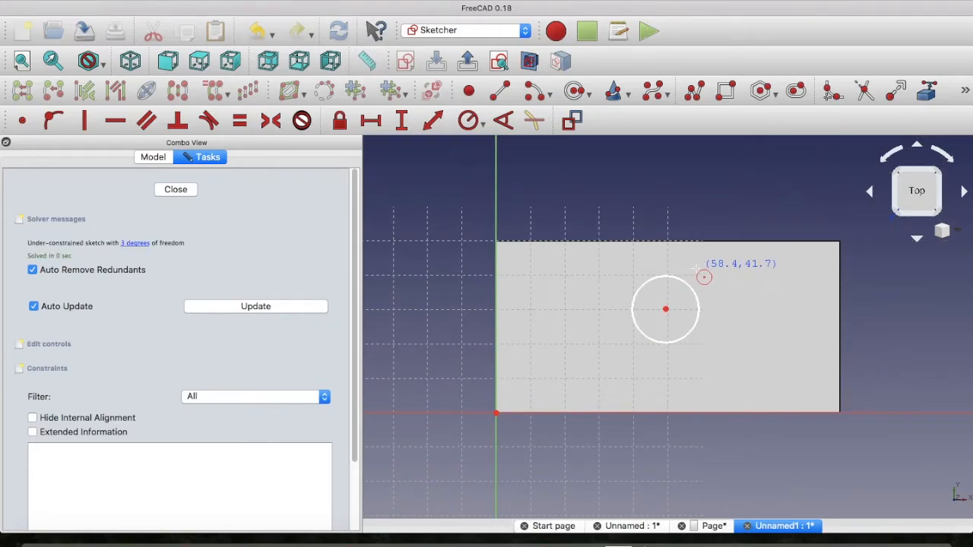
{"action": "right_click", "coordinate": [718, 193]}
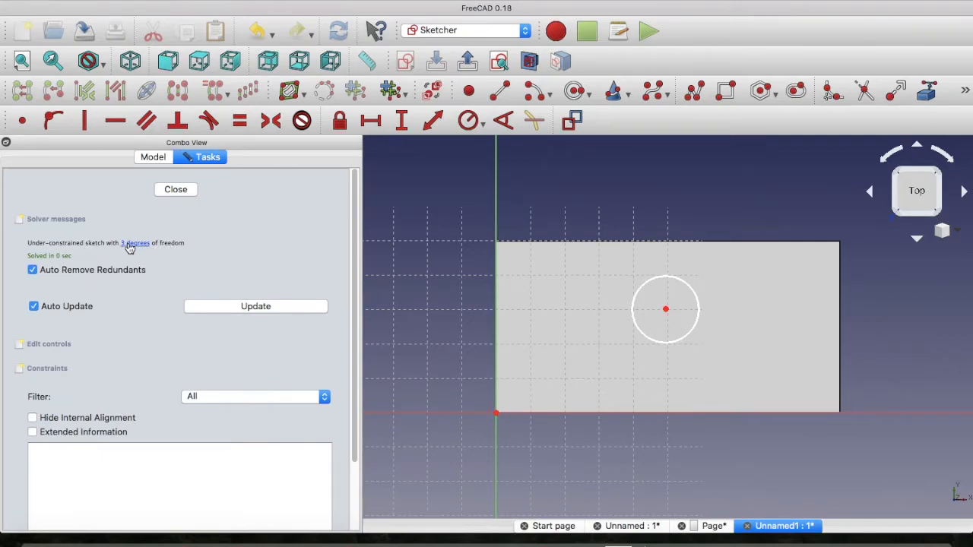
Reposition the circle slightly and constrain its center to a horizontal distance of 50 mm from the origin
{"action": "left_click", "coordinate": [666, 309]}
{"action": "left_click_drag", "start_coordinate": [666, 309], "coordinate": [686, 310]}
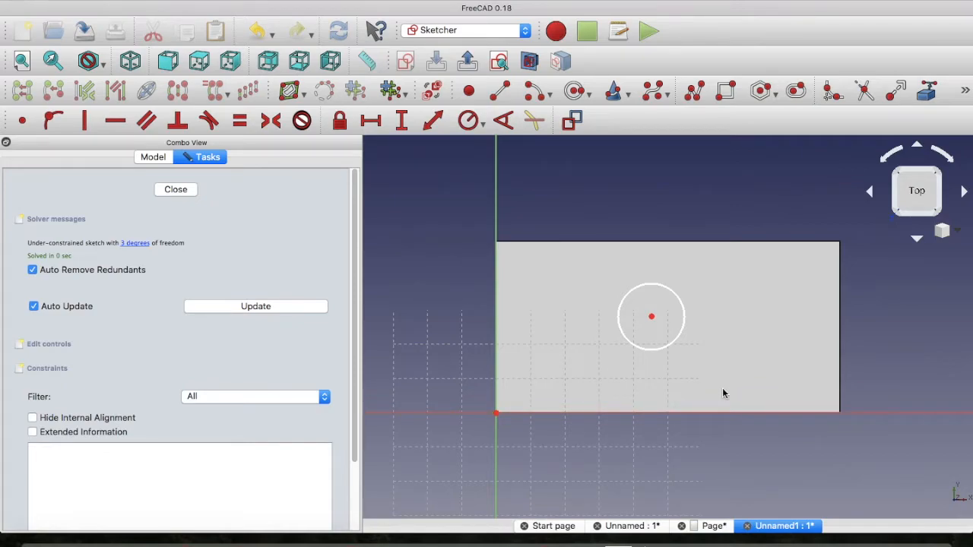
{"action": "left_click", "coordinate": [651, 315]}
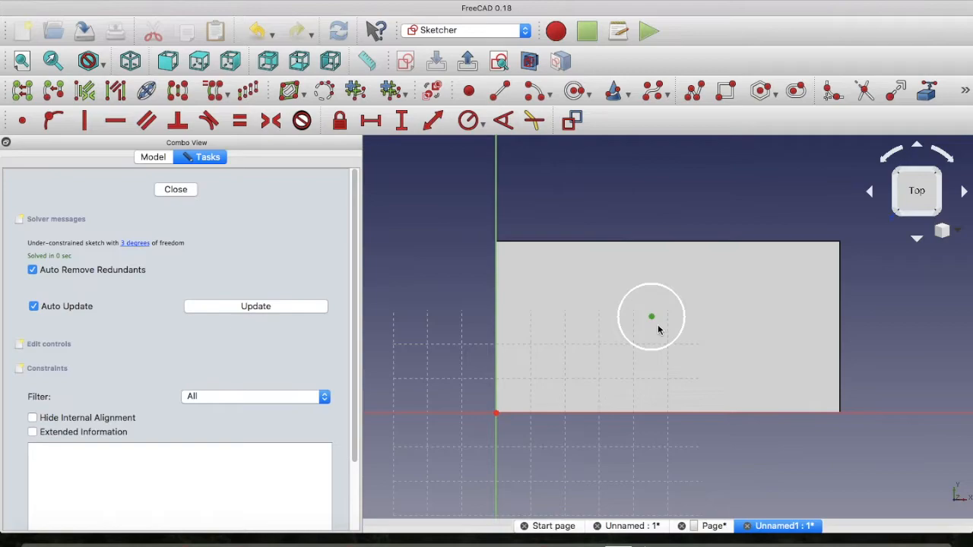
{"action": "left_click", "coordinate": [498, 414]}
{"action": "left_click", "coordinate": [370, 122]}
{"action": "type", "text": "50"}
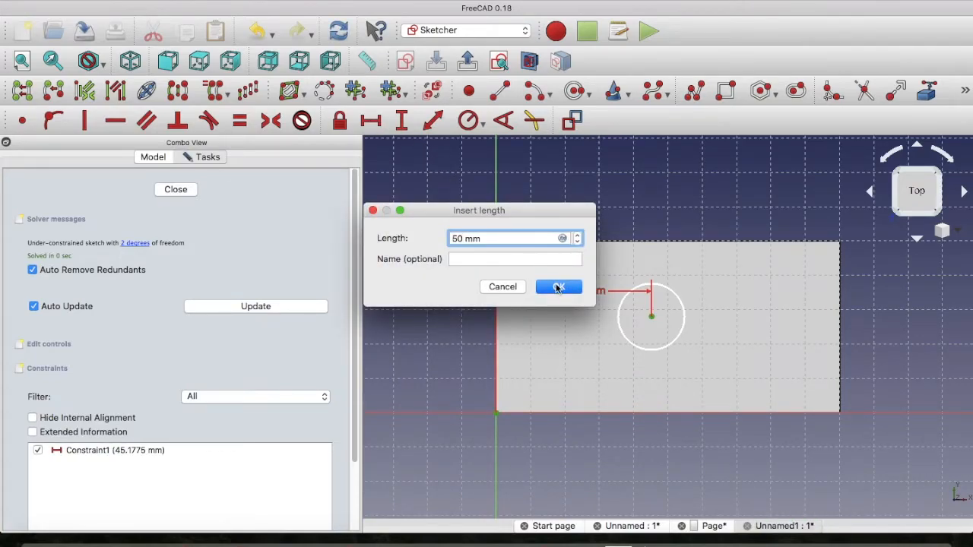
{"action": "left_click", "coordinate": [559, 287]}
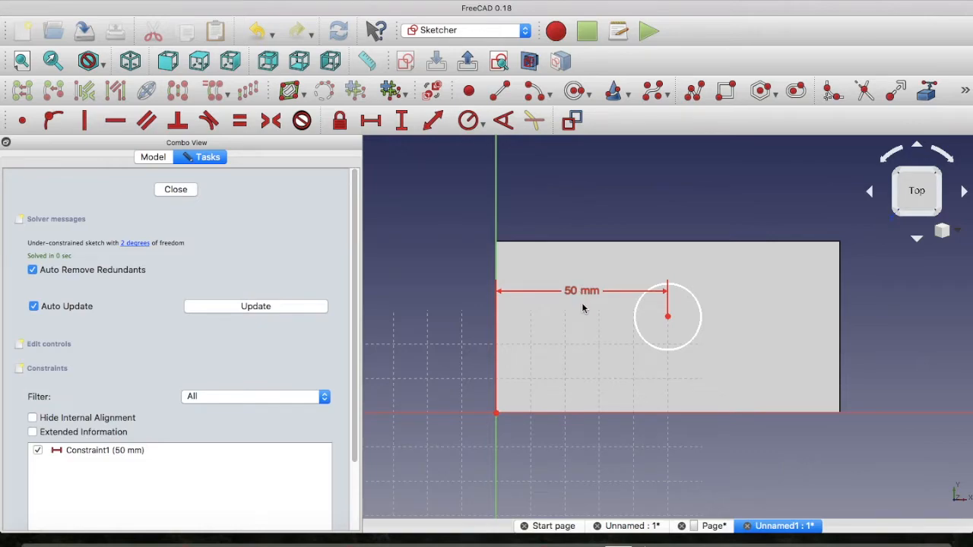
Constrain the circle's center 25 mm vertically from the origin and place that dimension between the circle and the block's right edge
{"action": "left_click", "coordinate": [667, 316]}
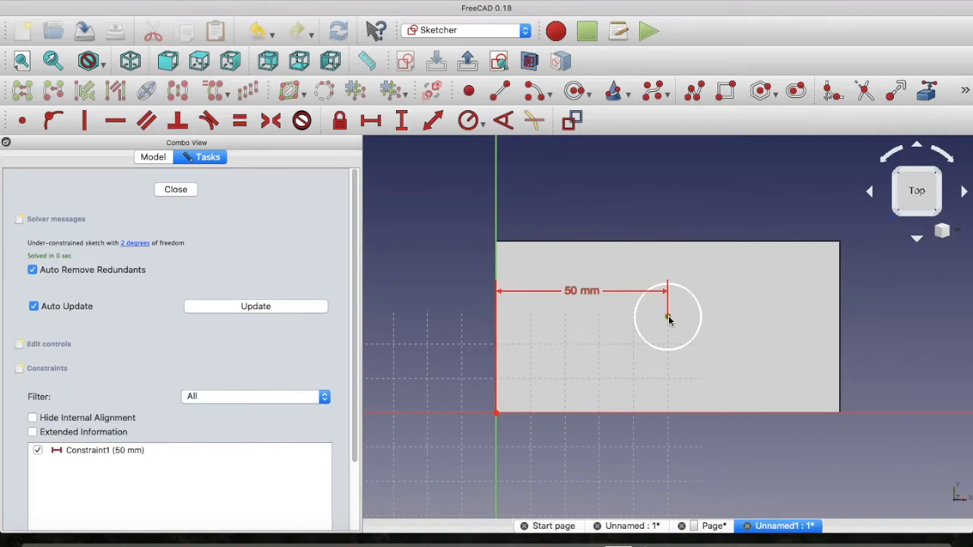
{"action": "left_click", "coordinate": [495, 412]}
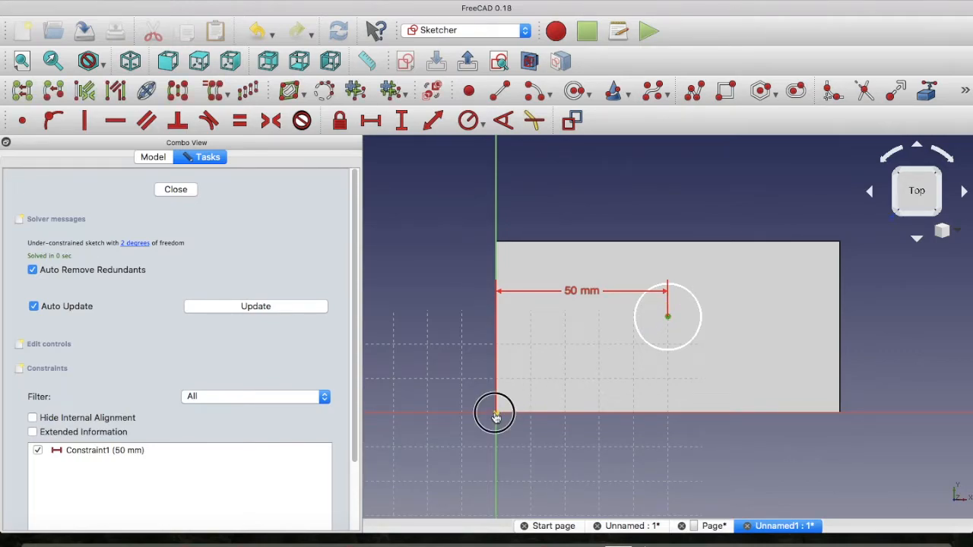
{"action": "left_click", "coordinate": [401, 121]}
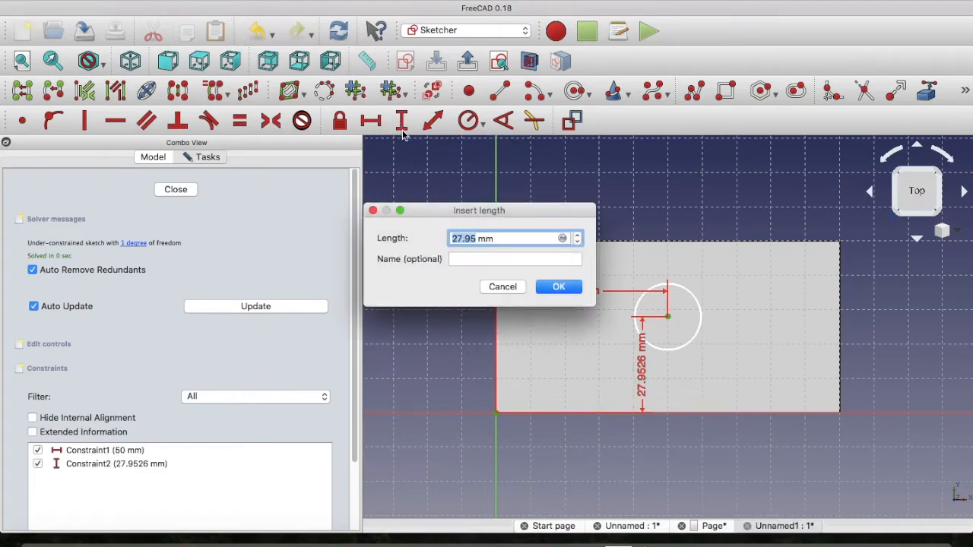
{"action": "type", "text": "25"}
{"action": "left_click", "coordinate": [555, 287]}
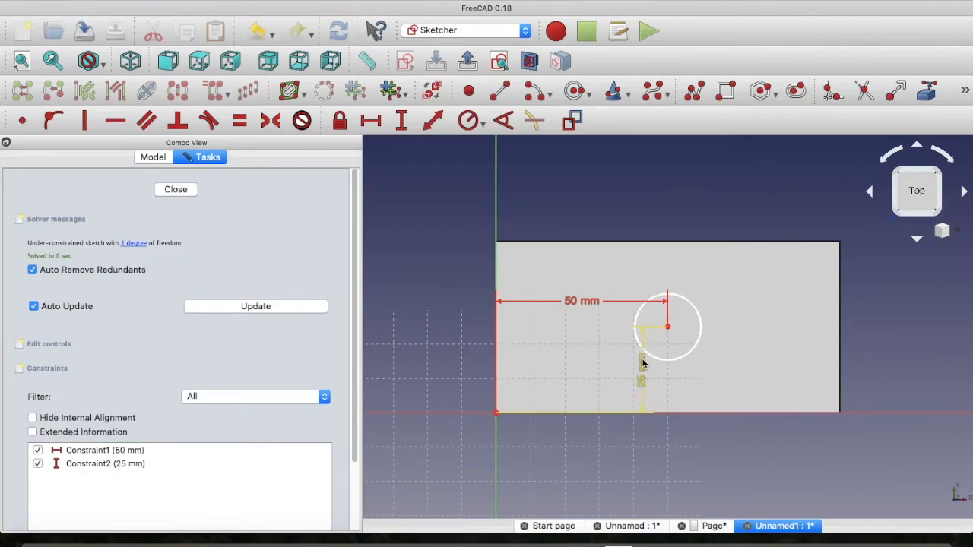
{"action": "left_click_drag", "start_coordinate": [642, 364], "coordinate": [891, 373]}
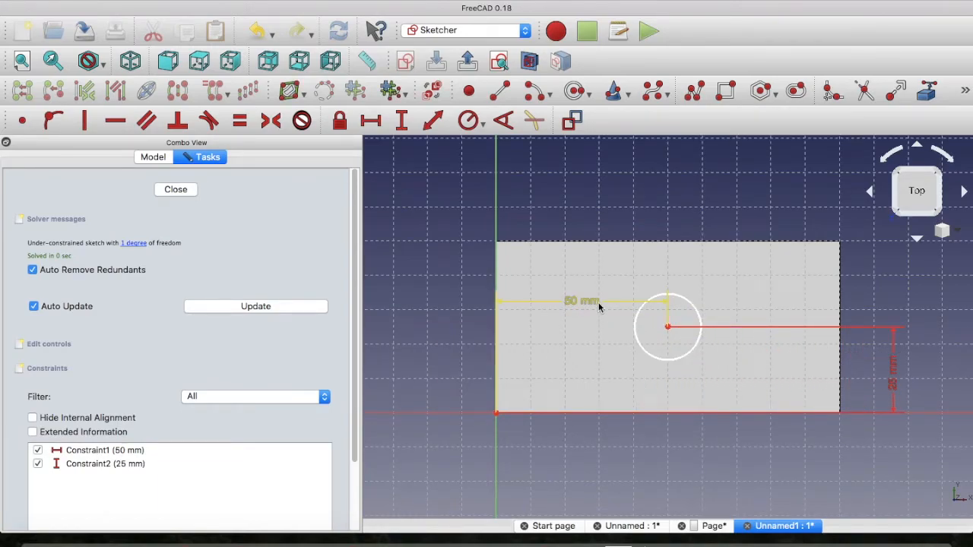
{"action": "left_click_drag", "start_coordinate": [892, 372], "coordinate": [756, 372]}
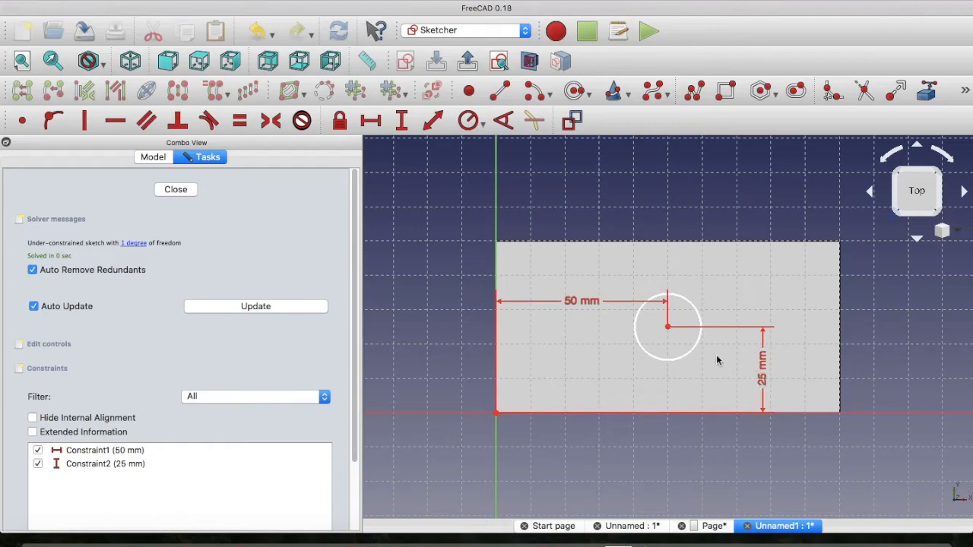
Check the circle's remaining freedom by moving its center and outline, and constrain its diameter to 15 mm
{"action": "left_click_drag", "start_coordinate": [668, 326], "coordinate": [710, 329]}
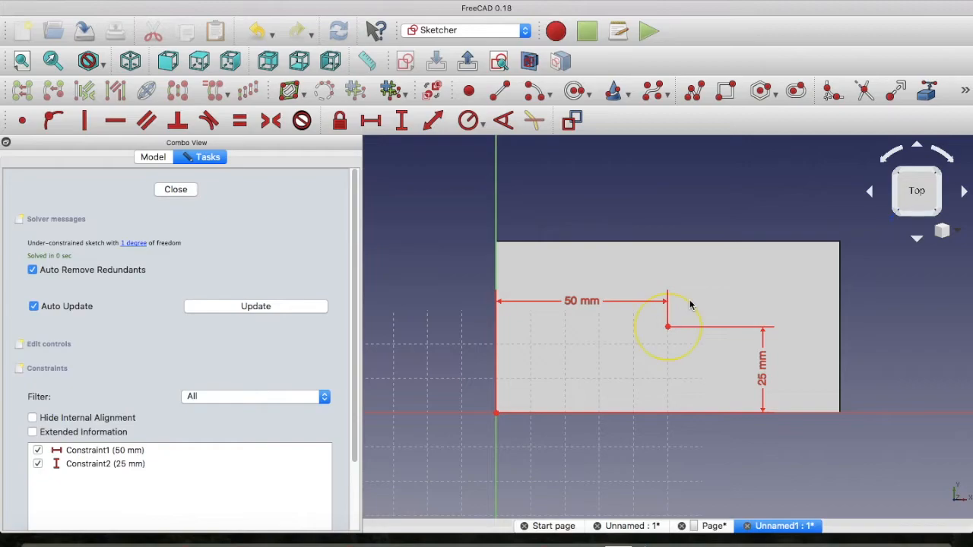
{"action": "mouse_move", "coordinate": [689, 303]}
{"action": "left_mouse_down"}
{"action": "mouse_move", "coordinate": [717, 291]}
{"action": "mouse_move", "coordinate": [695, 305]}
{"action": "left_mouse_up"}
{"action": "left_click", "coordinate": [695, 307]}
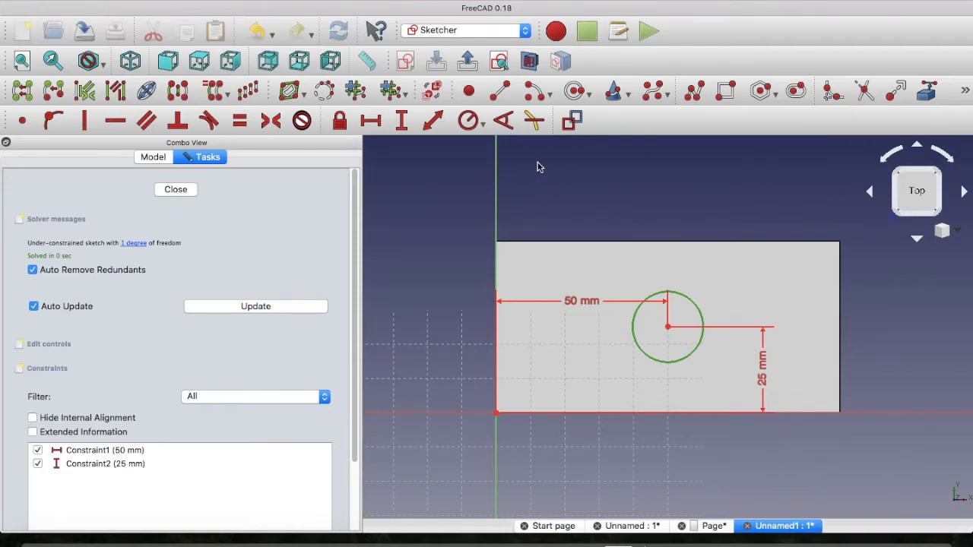
{"action": "left_click", "coordinate": [484, 127]}
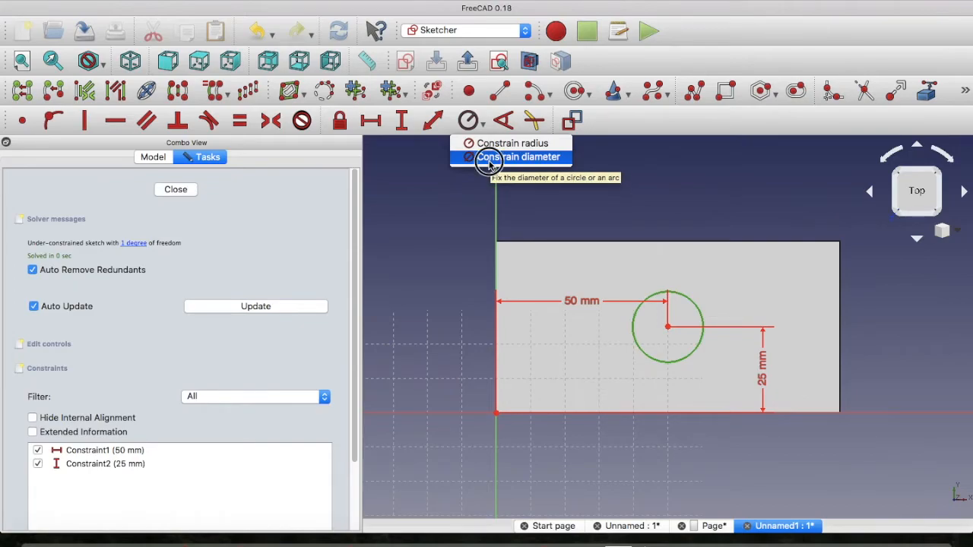
{"action": "left_click", "coordinate": [489, 161]}
{"action": "type", "text": "15"}
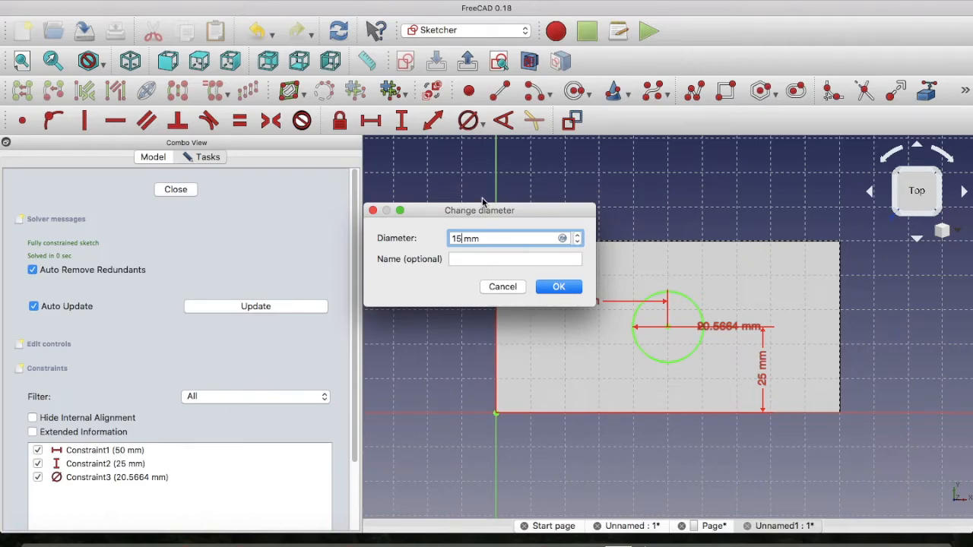
{"action": "left_click", "coordinate": [558, 288]}
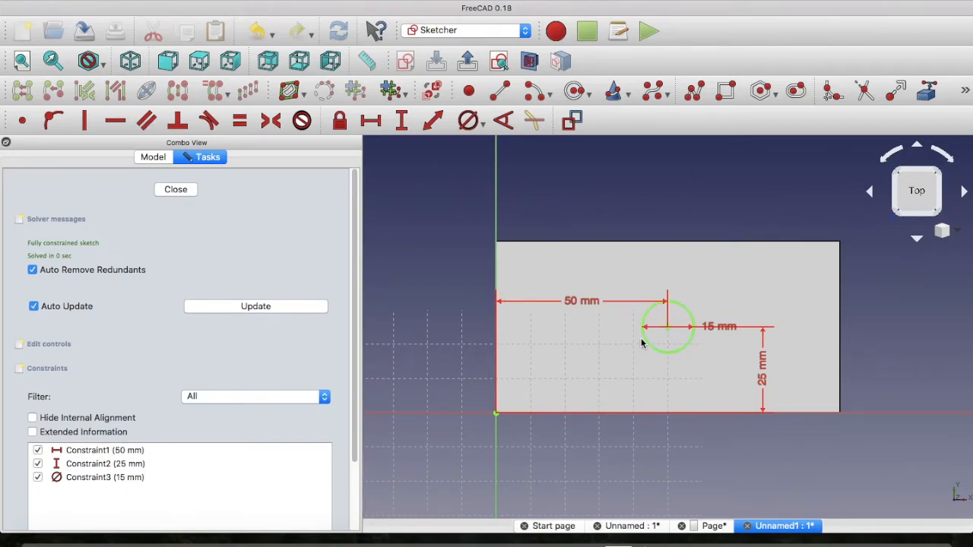
Close the circle sketch and cut it into the block as a pocket with a length of 15 mm
{"action": "left_click", "coordinate": [175, 191]}
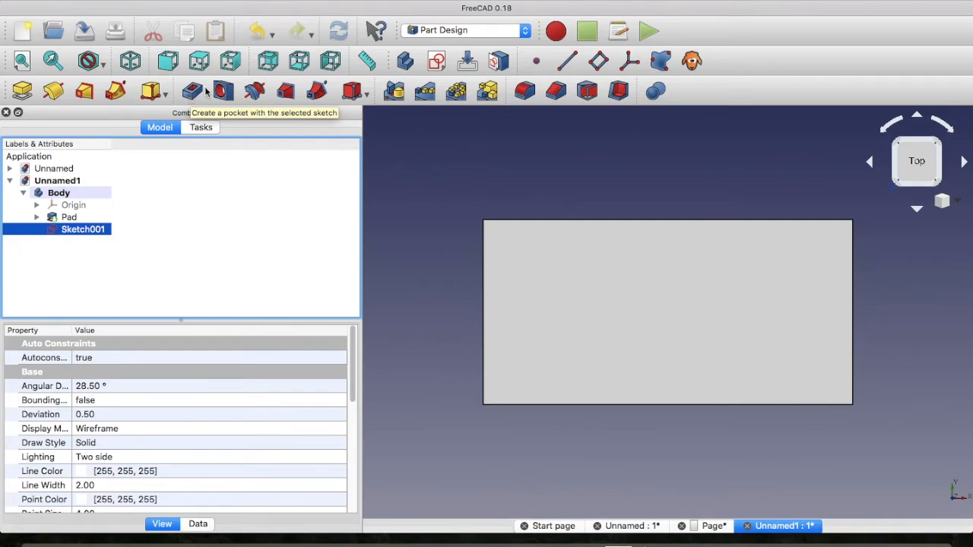
{"action": "left_click", "coordinate": [192, 94]}
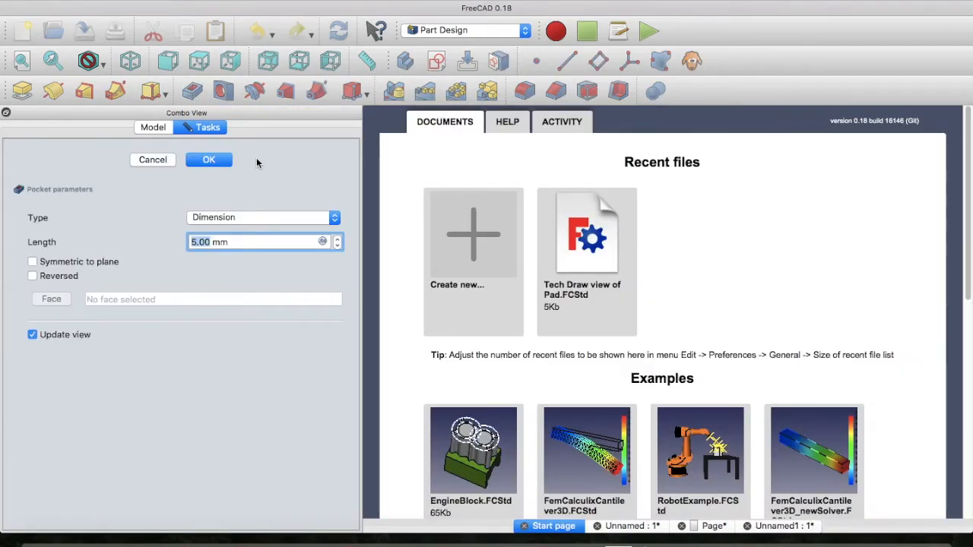
{"action": "left_click", "coordinate": [783, 526]}
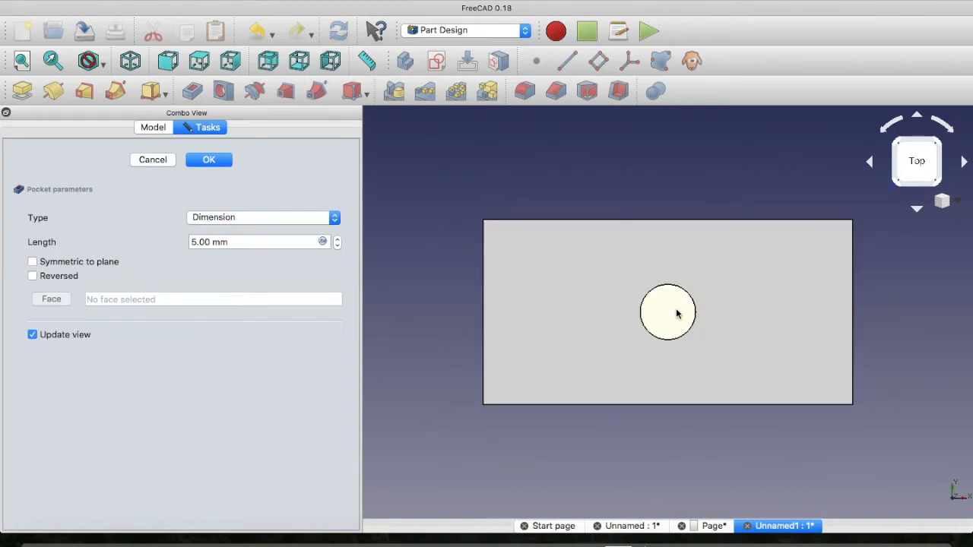
{"action": "left_click", "coordinate": [192, 242]}
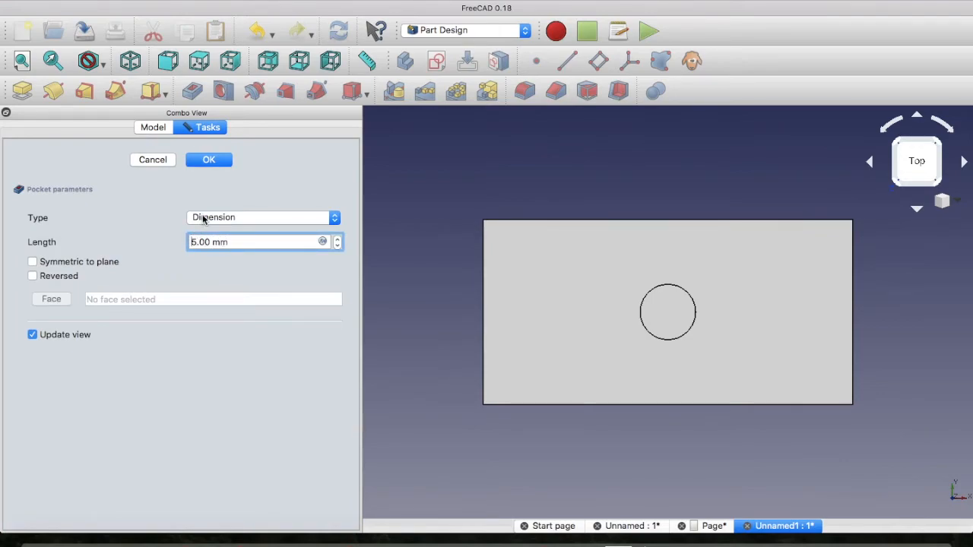
{"action": "type", "text": "1"}
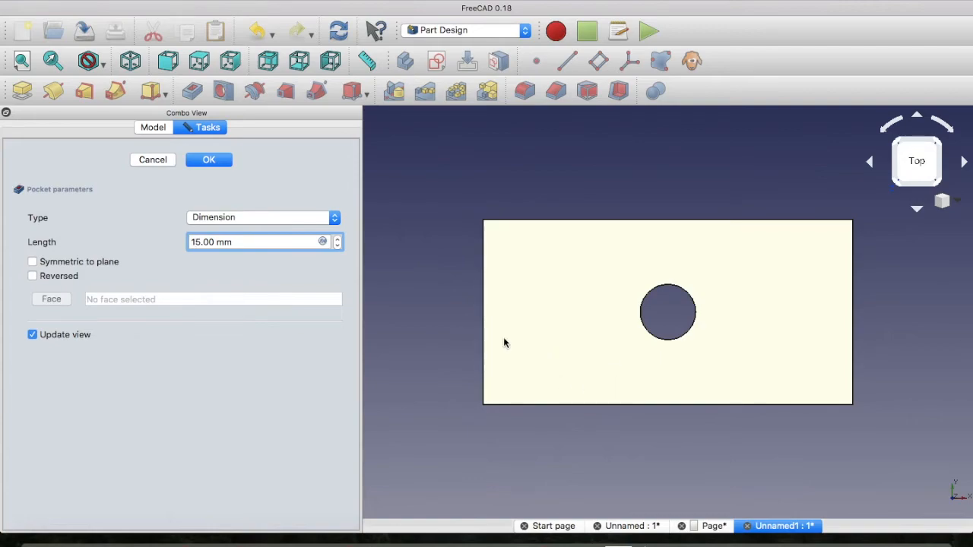
{"action": "left_click", "coordinate": [334, 220]}
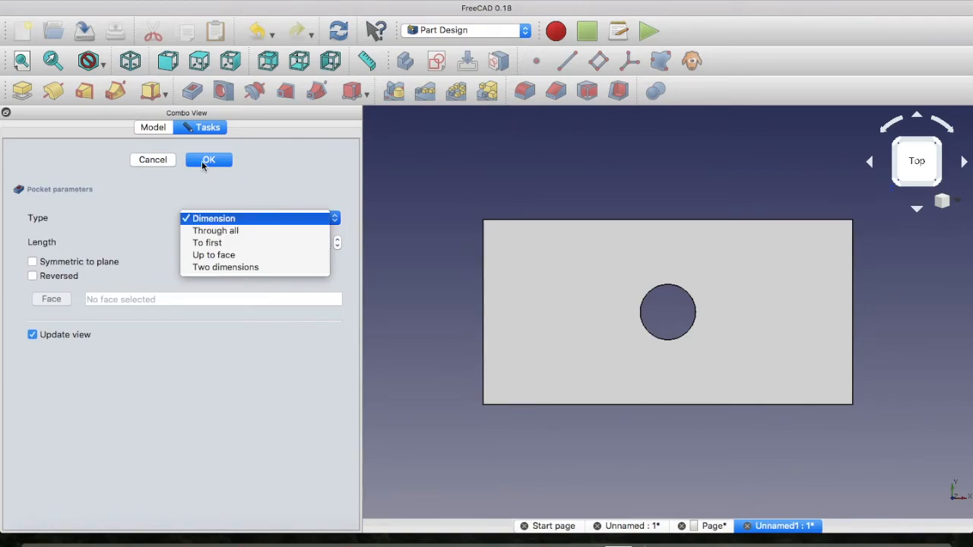
{"action": "left_click", "coordinate": [225, 161]}
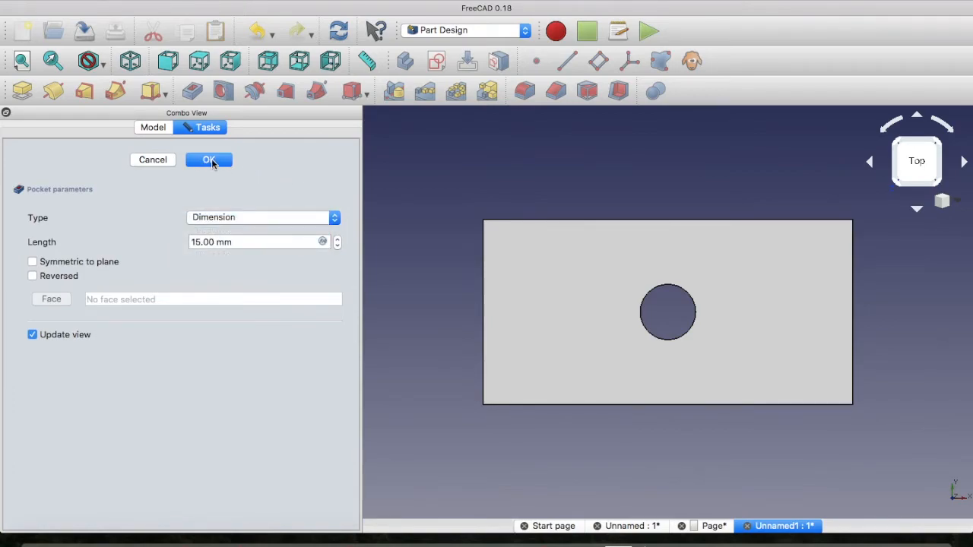
{"action": "left_click", "coordinate": [211, 159]}
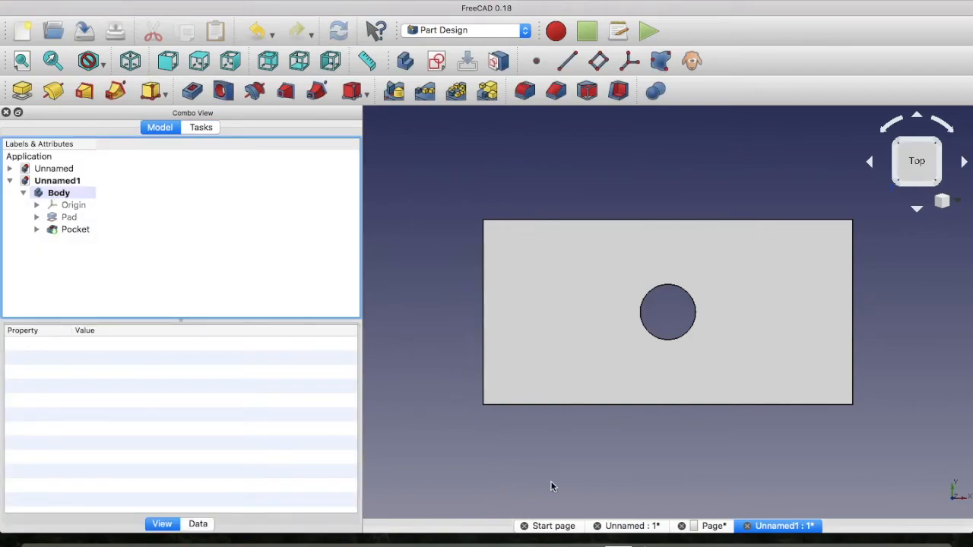
Examine the hole through the block from an angled view and reveal the sketches beneath the Pad and Pocket features
{"action": "middle_click_drag", "start_coordinate": [733, 466], "coordinate": [742, 408]}
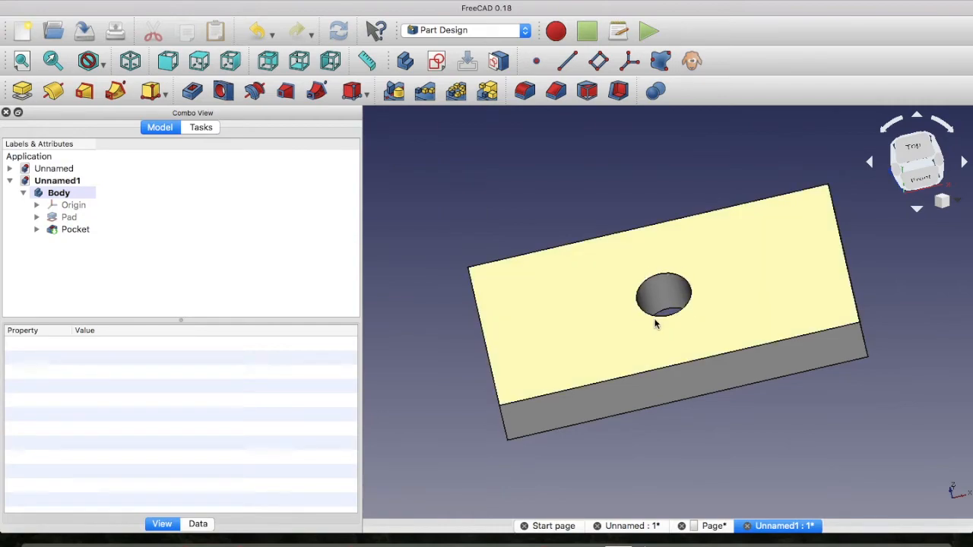
{"action": "middle_click_drag", "start_coordinate": [714, 275], "coordinate": [719, 287]}
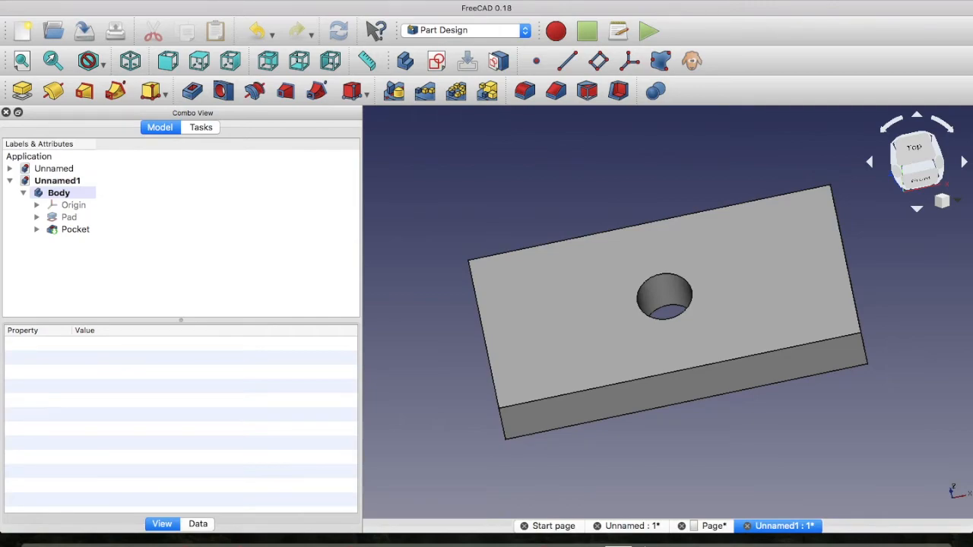
{"action": "left_click", "coordinate": [161, 0]}
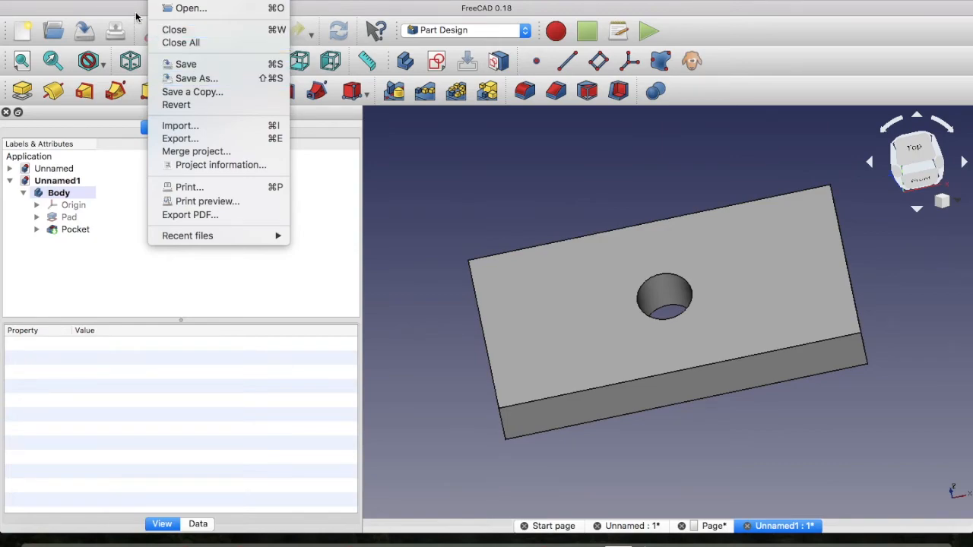
{"action": "left_click", "coordinate": [112, 8]}
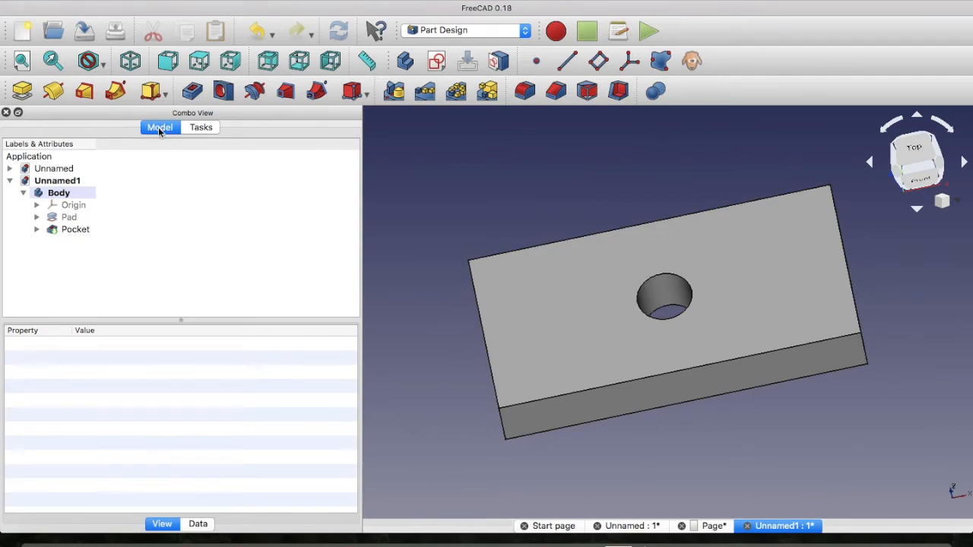
{"action": "left_click", "coordinate": [36, 217]}
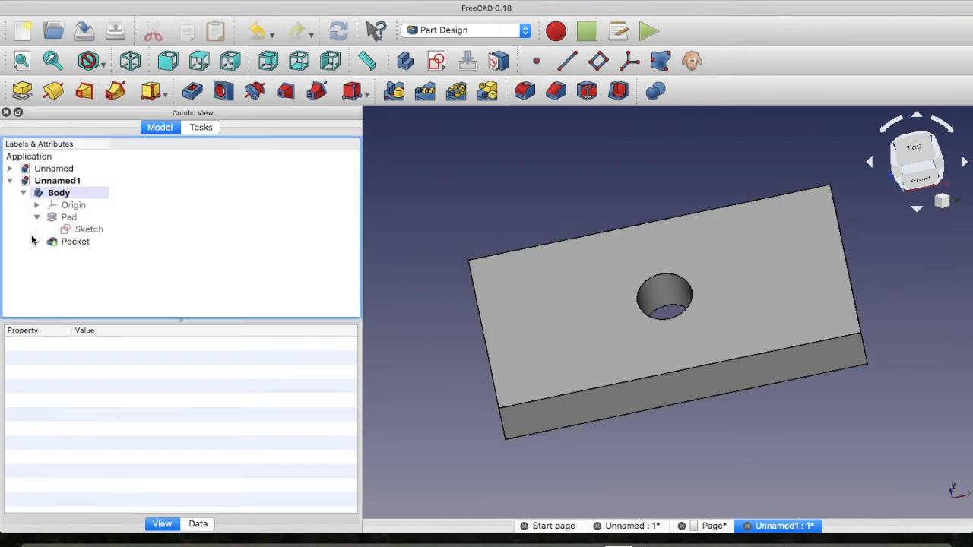
{"action": "left_click", "coordinate": [35, 242]}
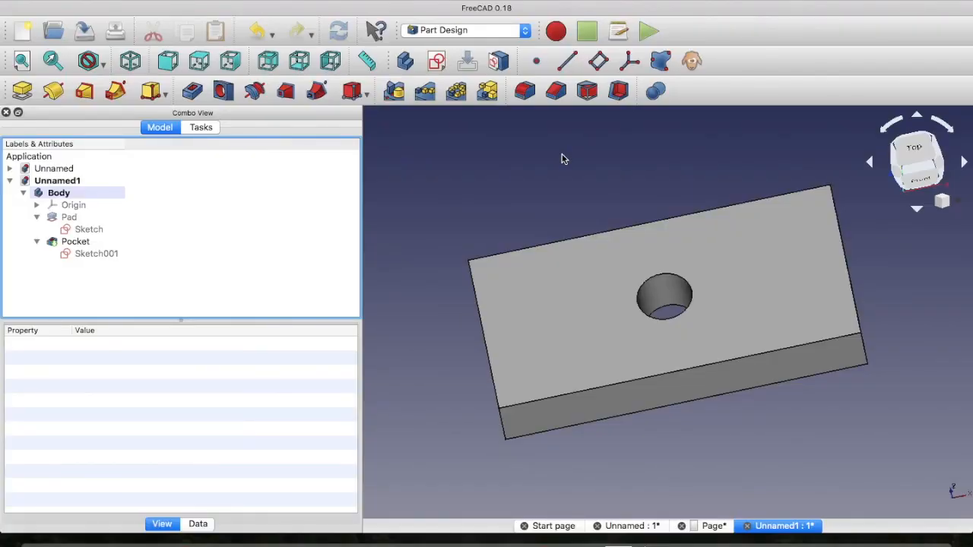
{"action": "mouse_move", "coordinate": [561, 159]}
{"action": "middle_mouse_down"}
{"action": "mouse_move", "coordinate": [536, 145]}
{"action": "mouse_move", "coordinate": [532, 157]}
{"action": "mouse_move", "coordinate": [539, 172]}
{"action": "mouse_move", "coordinate": [578, 153]}
{"action": "middle_mouse_up"}
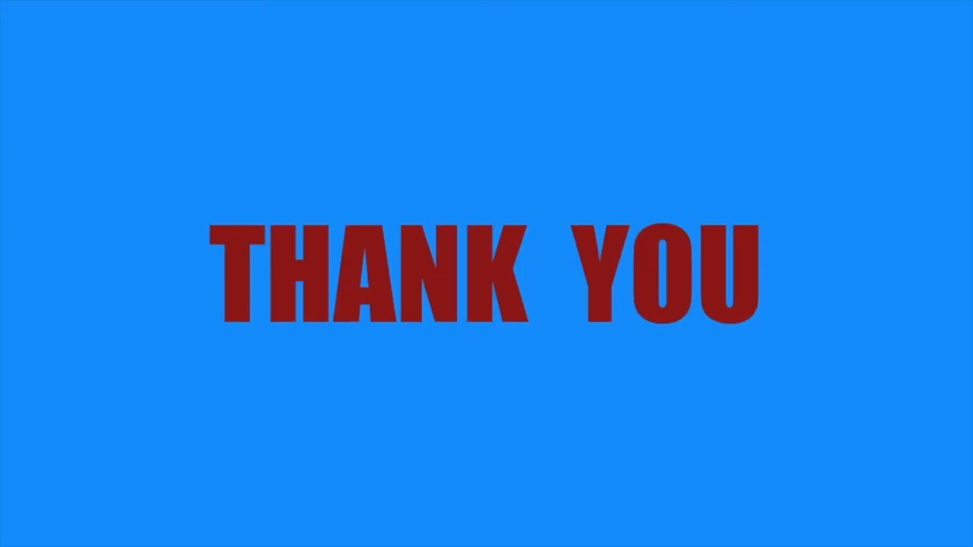